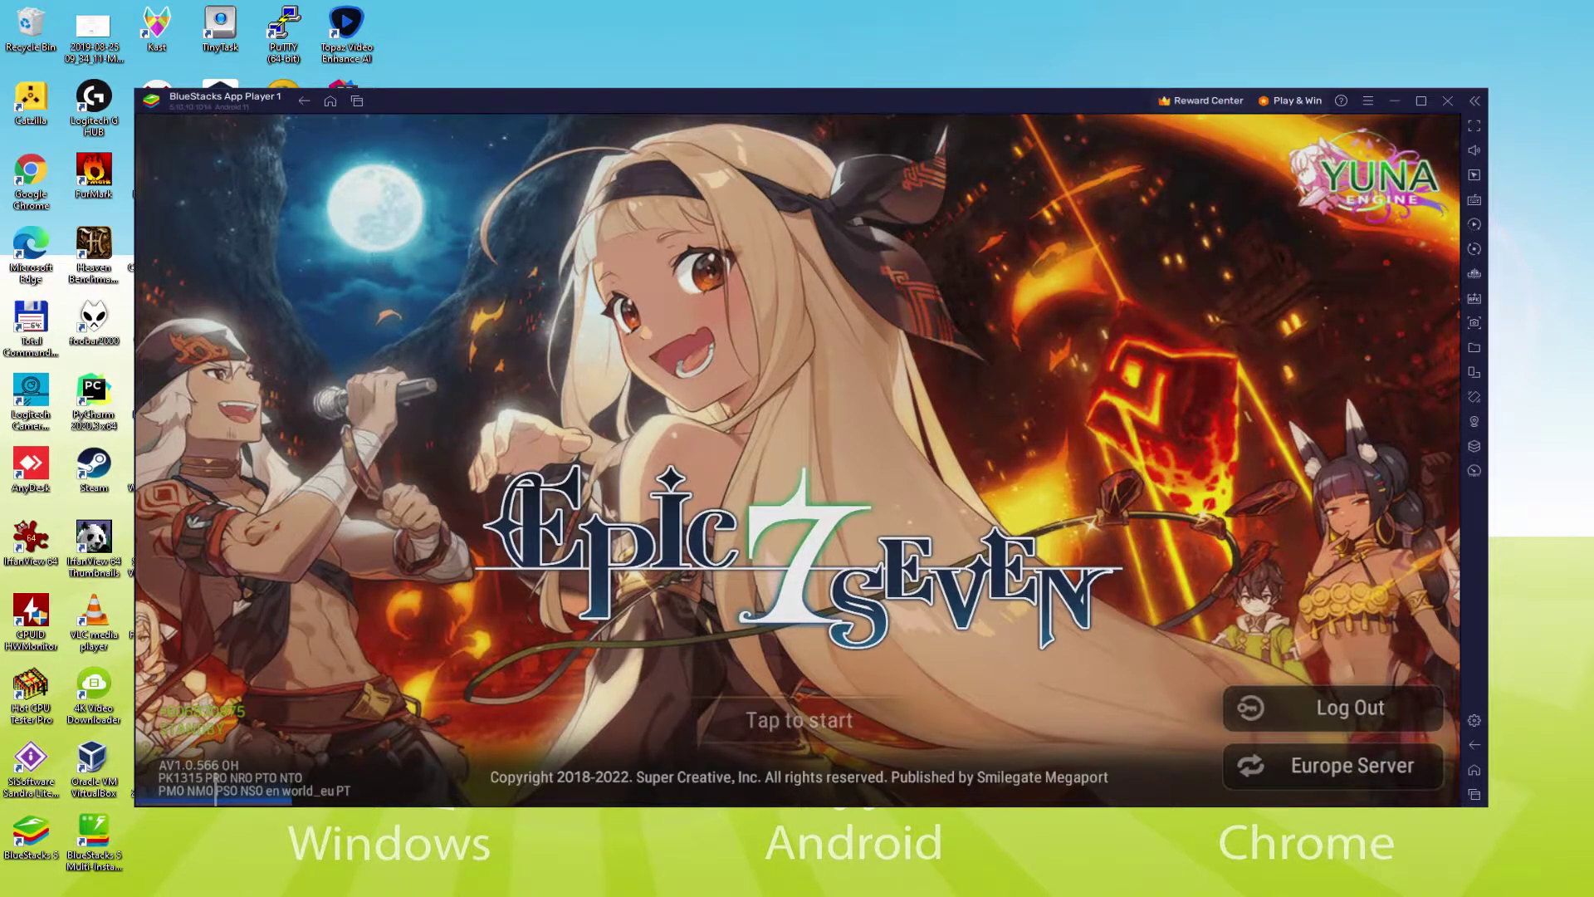
Step: Start Epic Seven from the title screen and advance the prologue through Ruele's and Judge Kise's lines
click(1287, 766)
click(1287, 765)
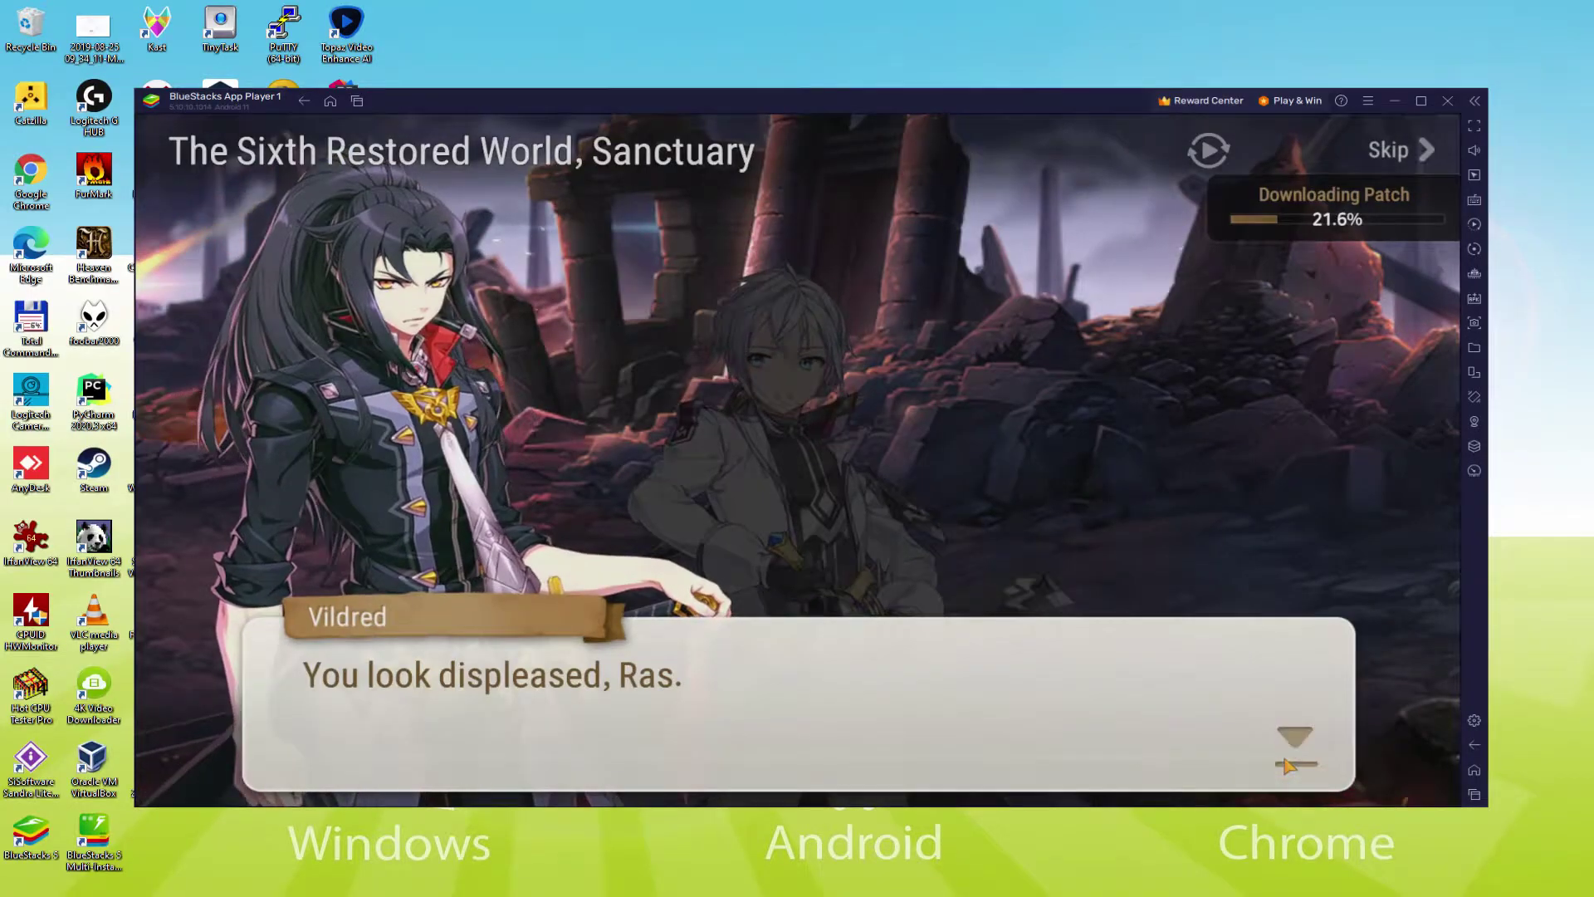
click(1287, 766)
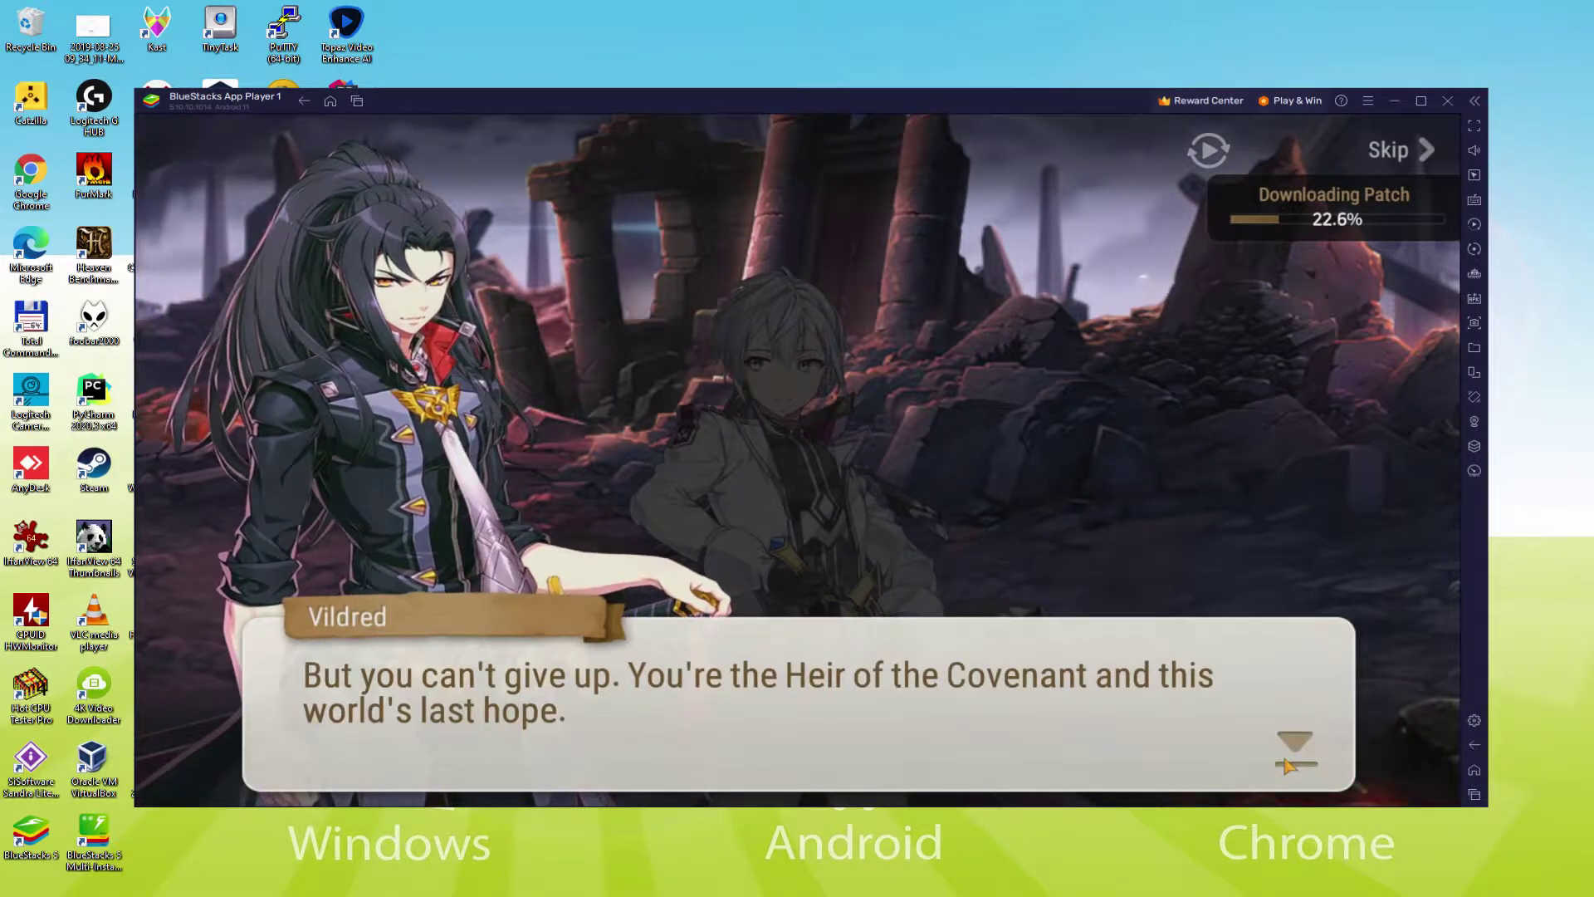
click(1287, 765)
click(1315, 766)
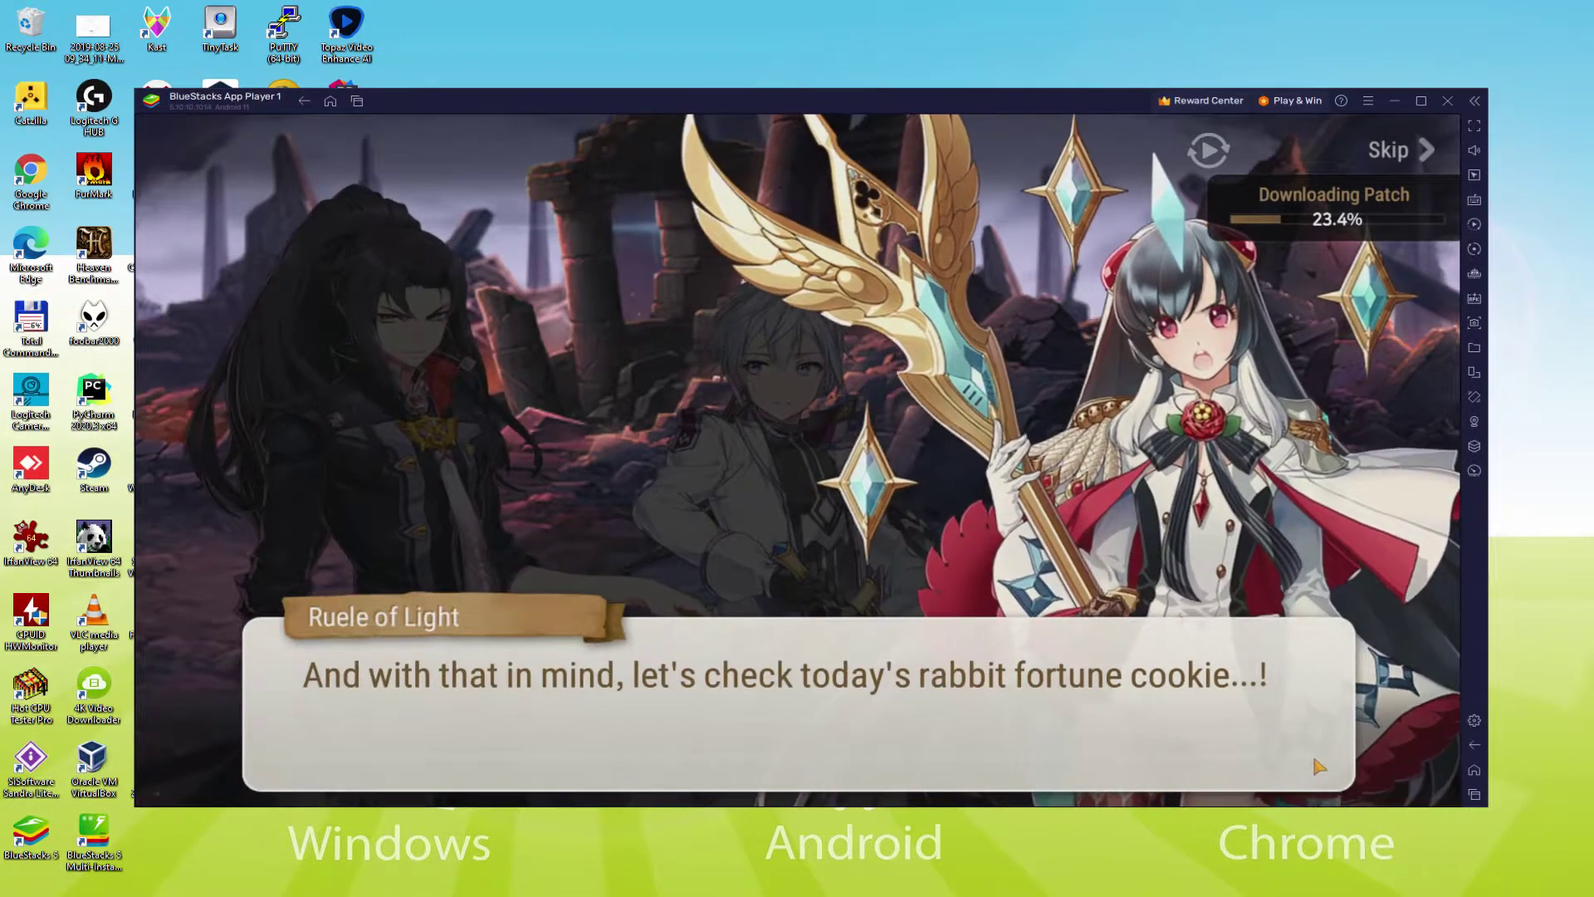
click(1317, 766)
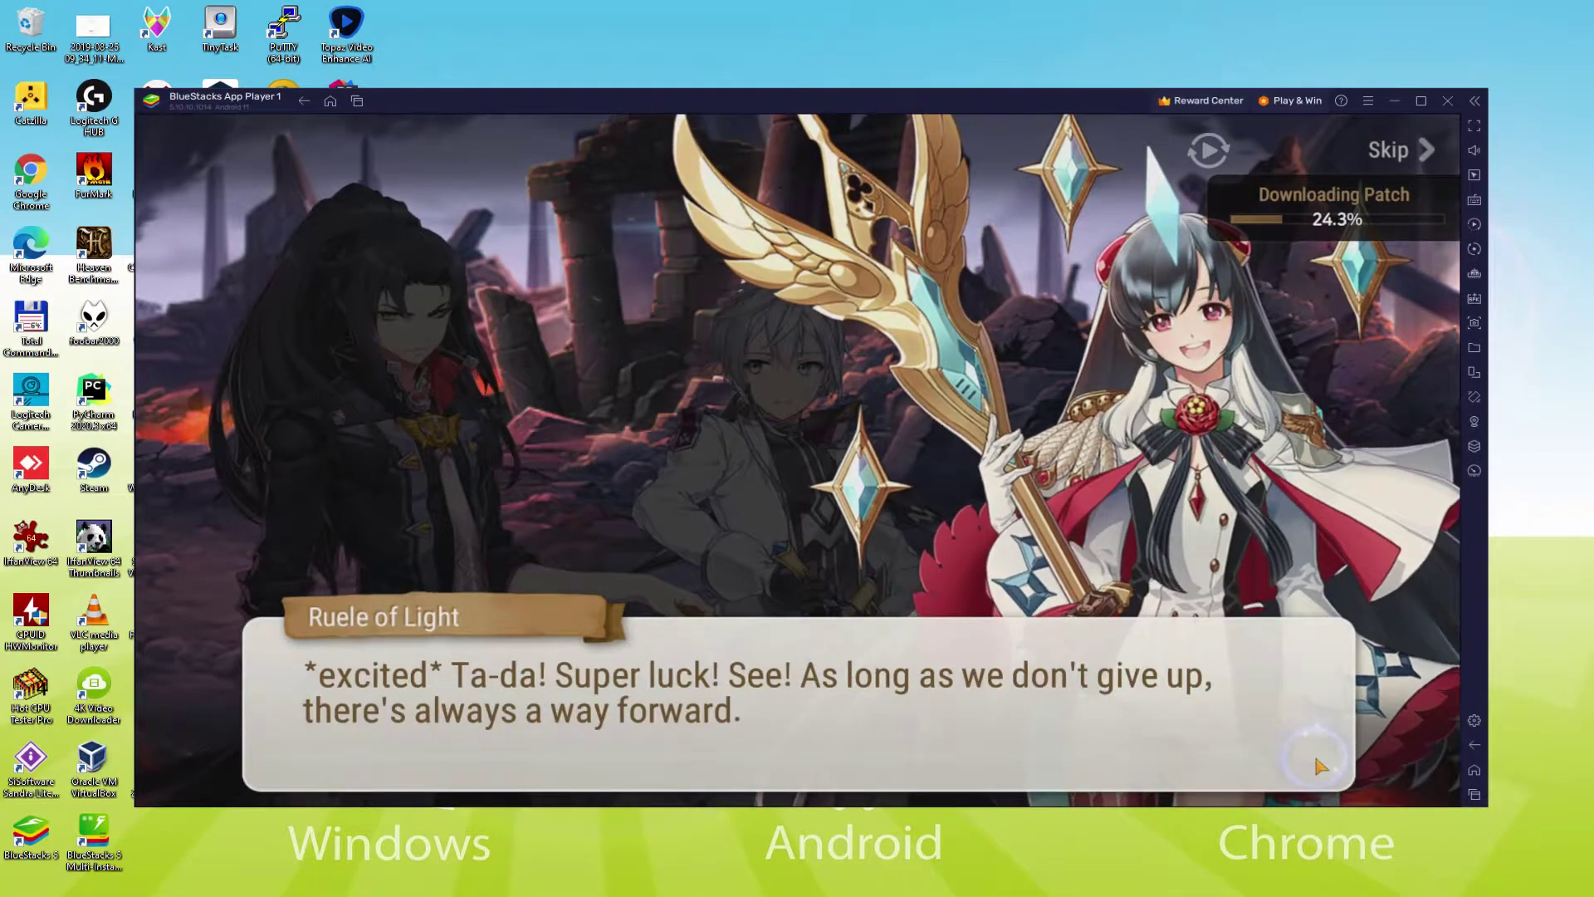
click(1320, 765)
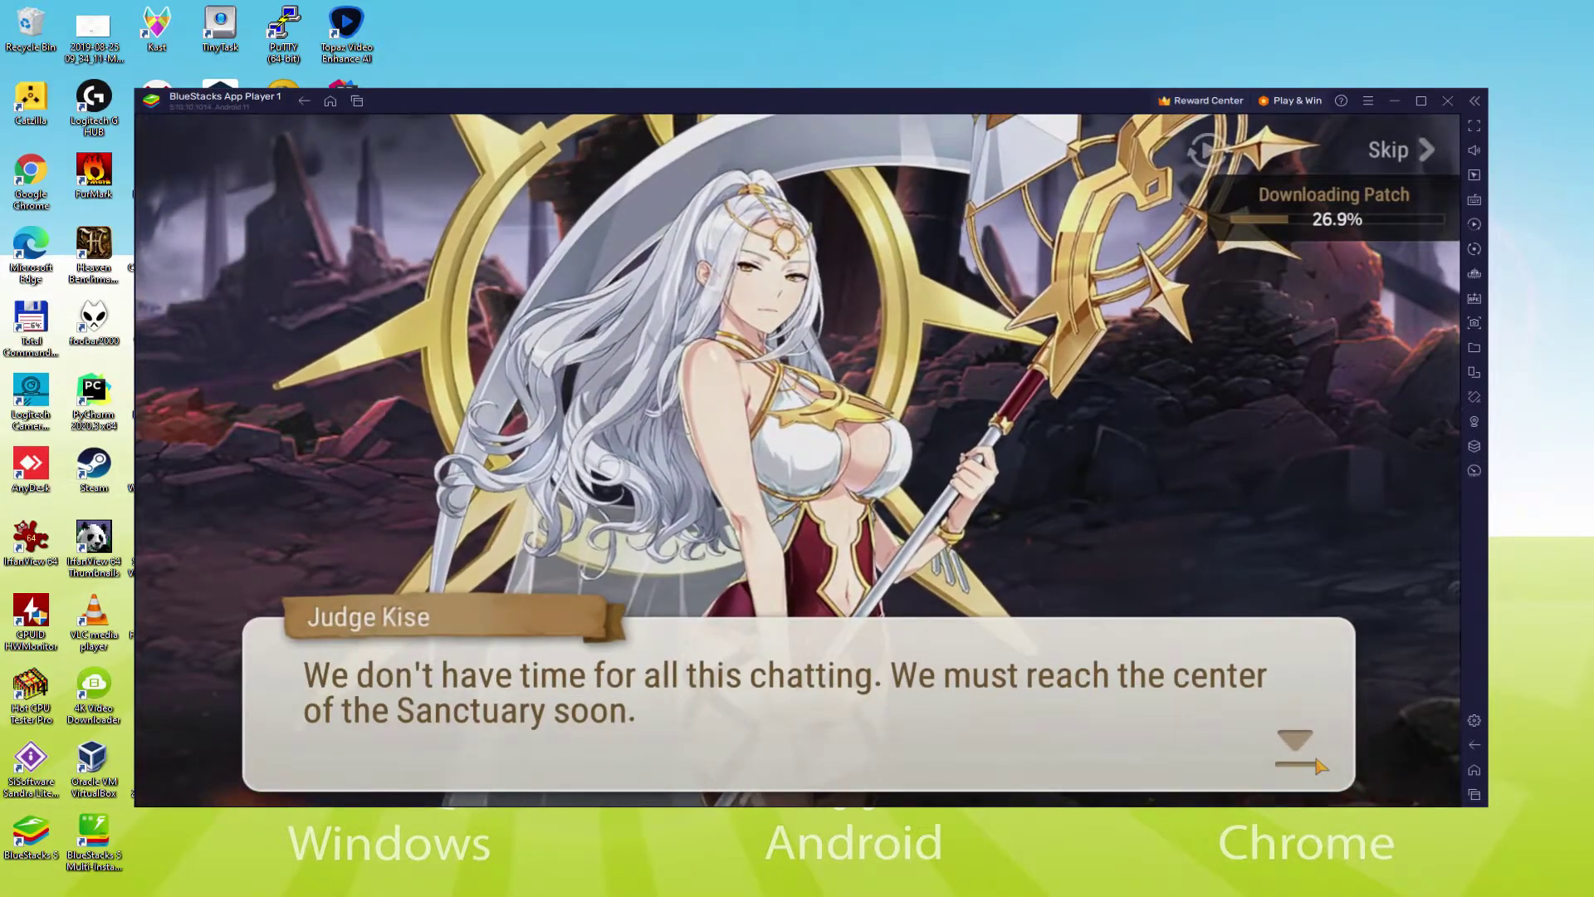
click(1319, 764)
click(1320, 764)
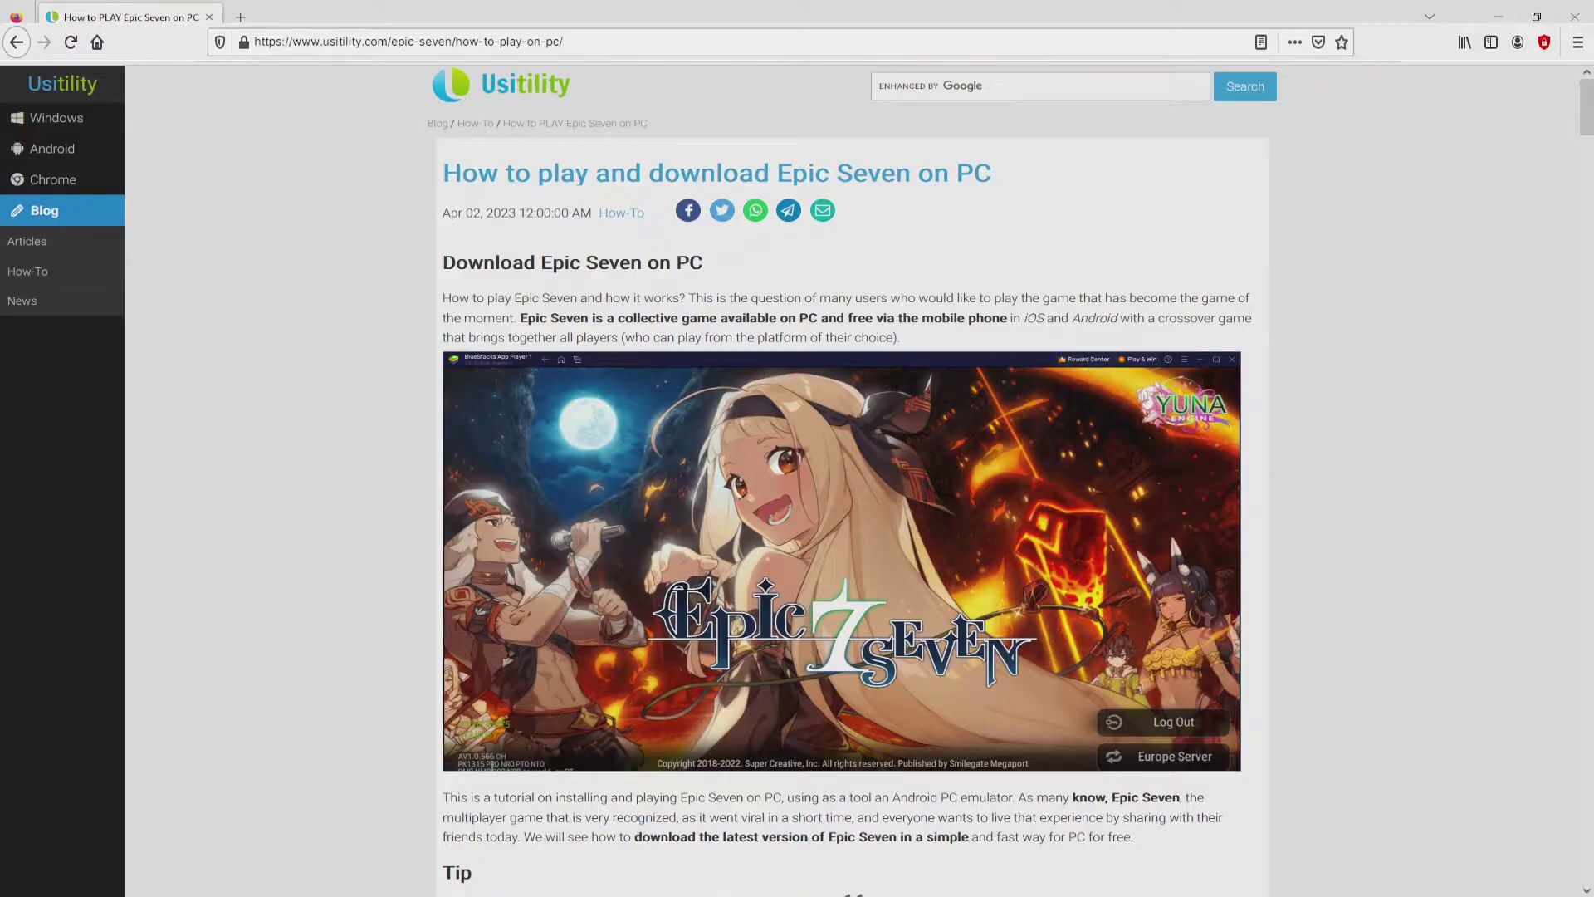
Step: Scroll down the Usitility Epic Seven article toward the Download Epic Seven on PC button
scroll(847, 482, down, 4)
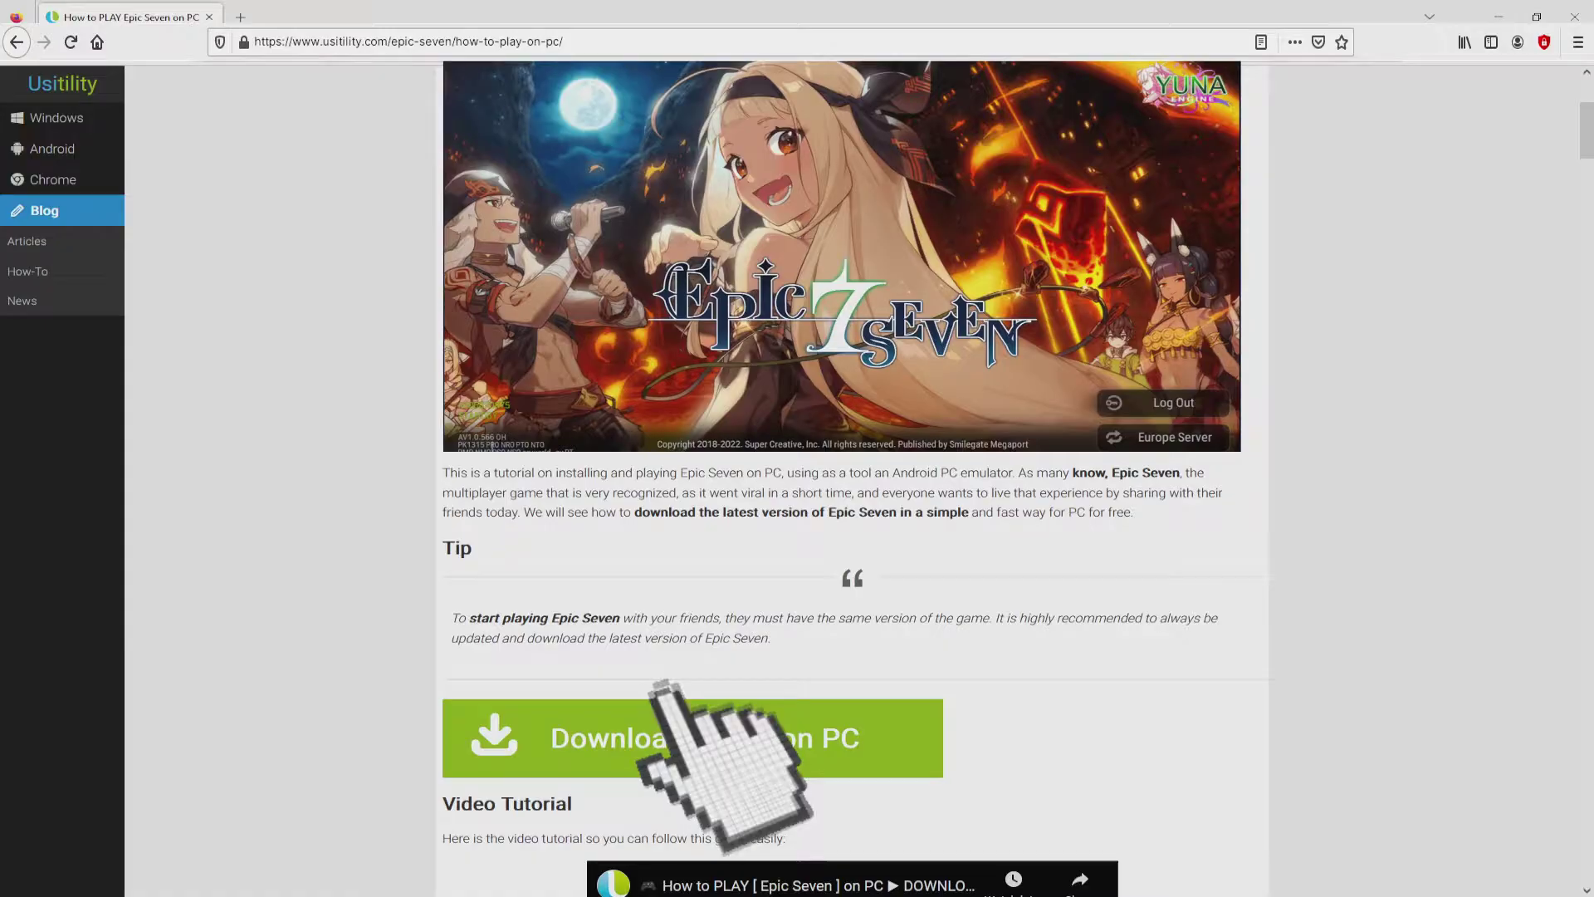
Step: Open the BlueStacks Epic Seven page and download the BlueStacks installer via Play Epic Seven on PC
click(692, 738)
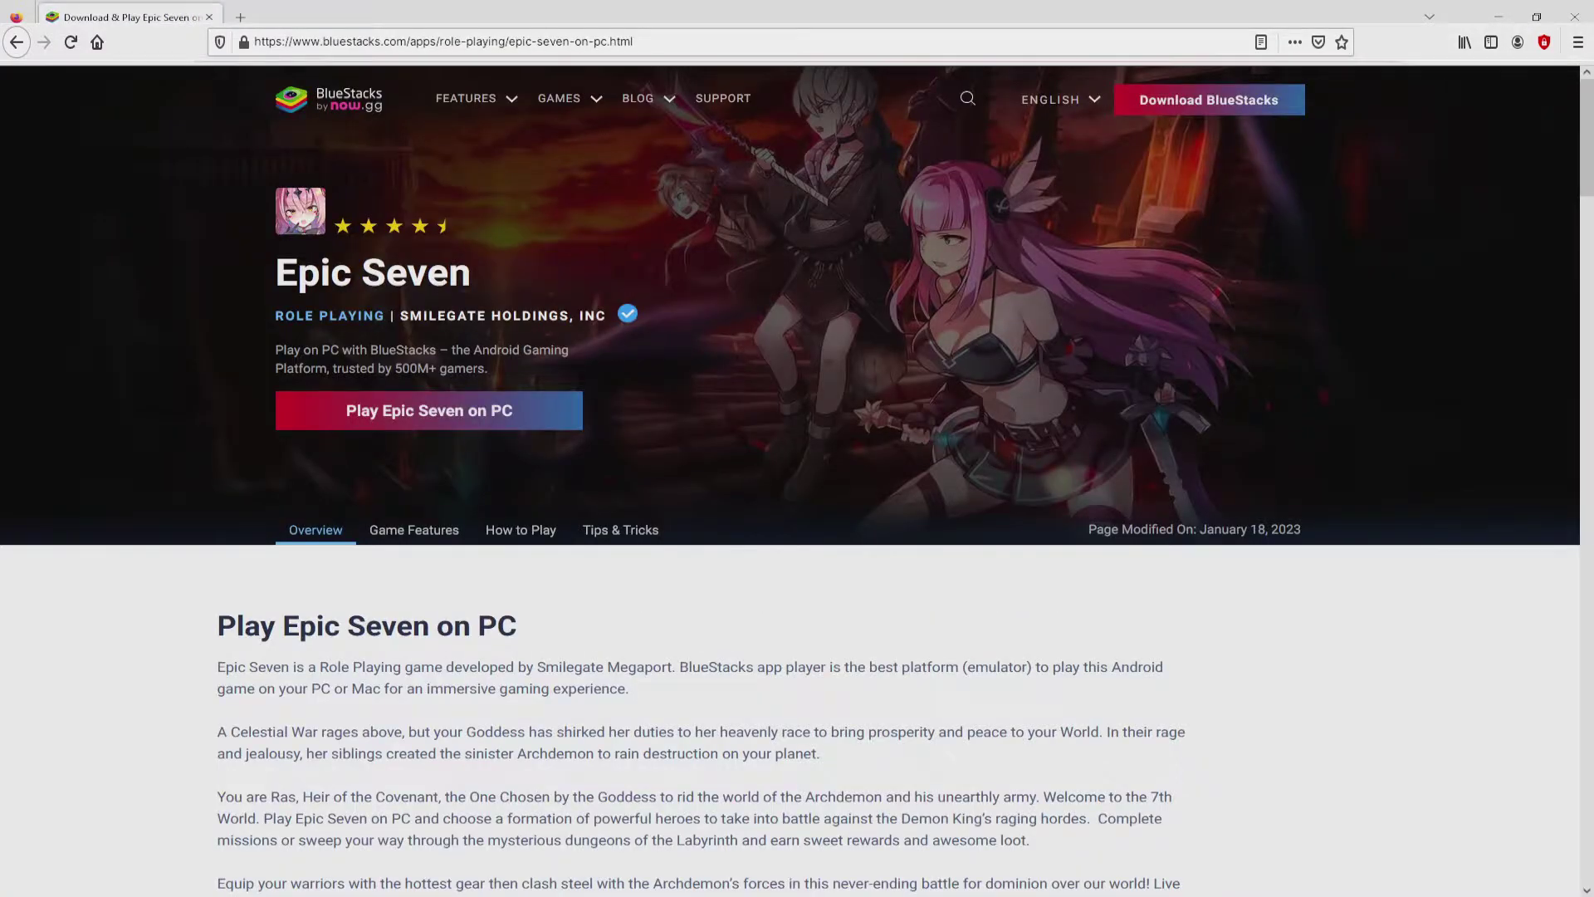
scroll(797, 481, down, 16)
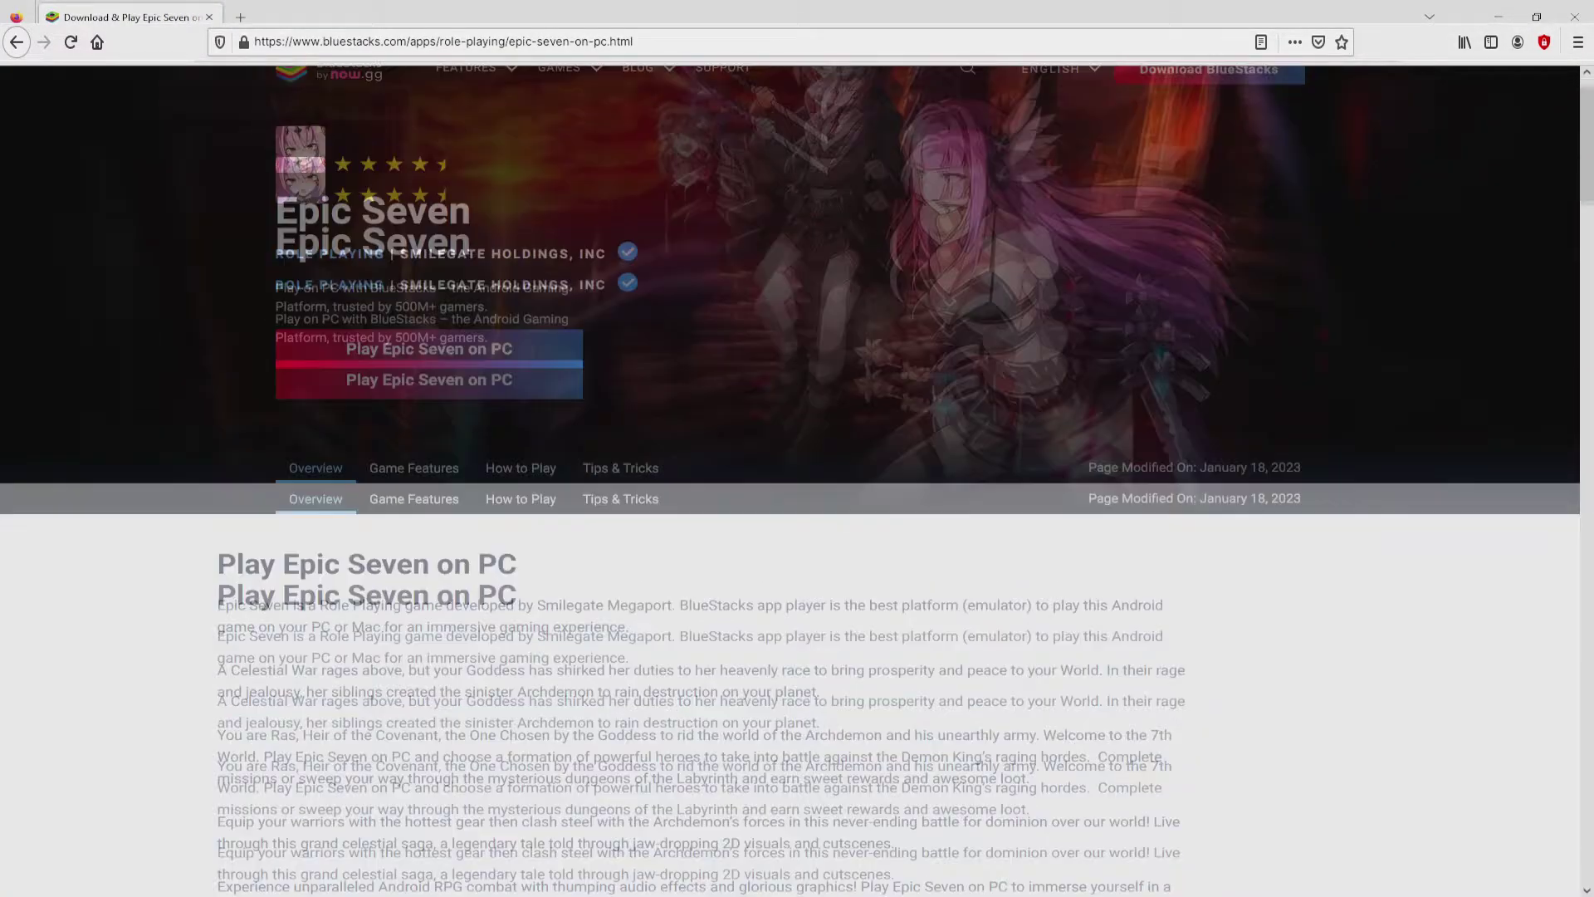
scroll(797, 498, down, 4)
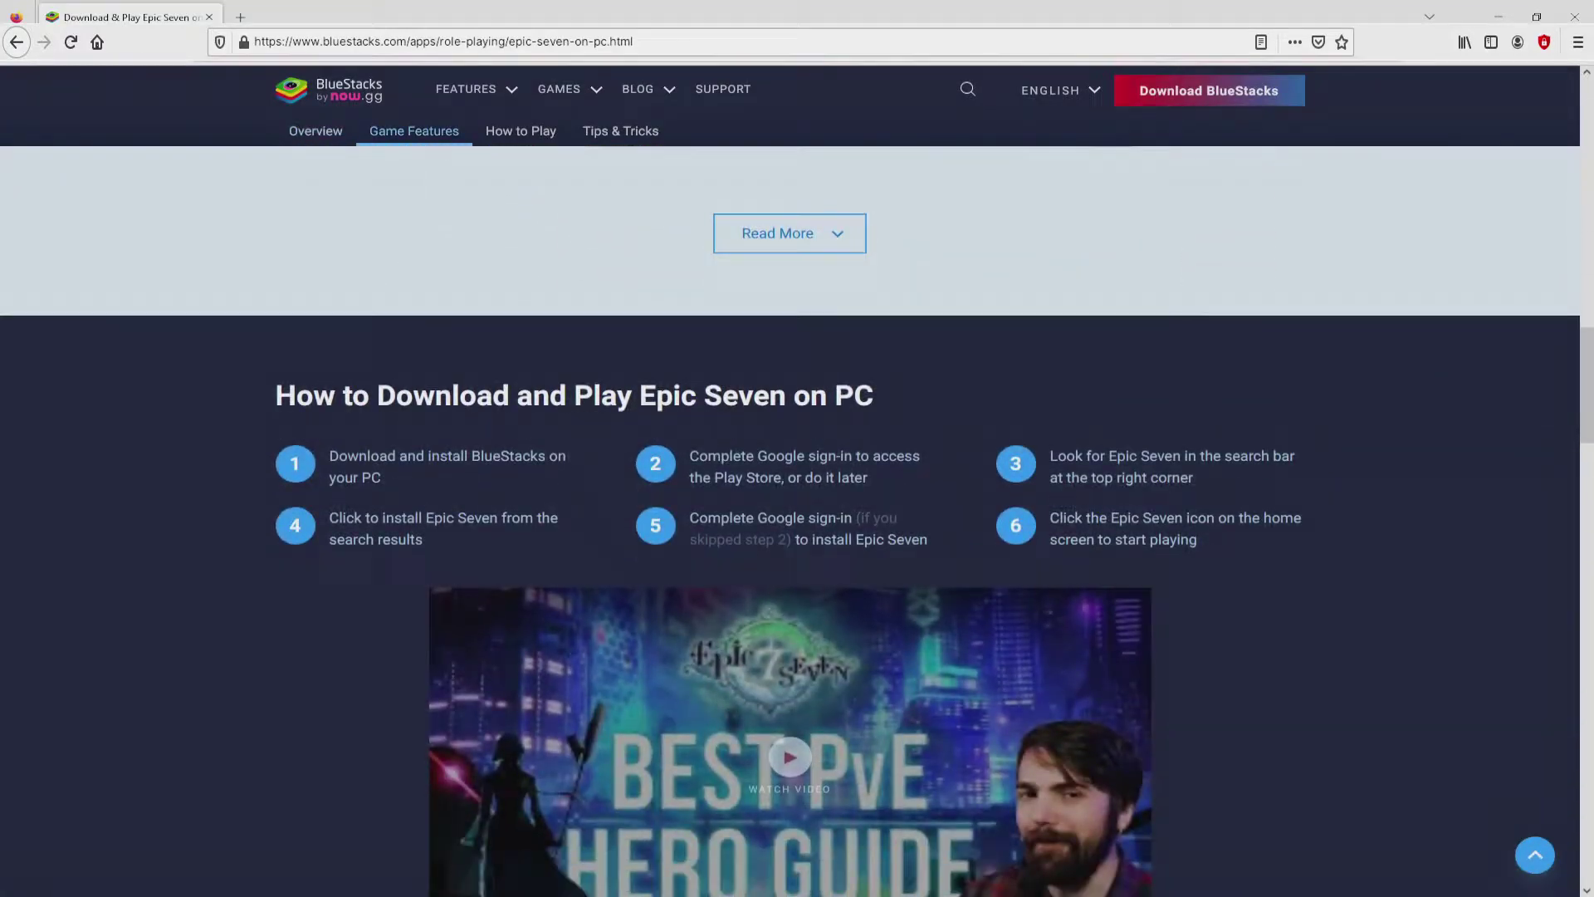
scroll(797, 498, up, 7)
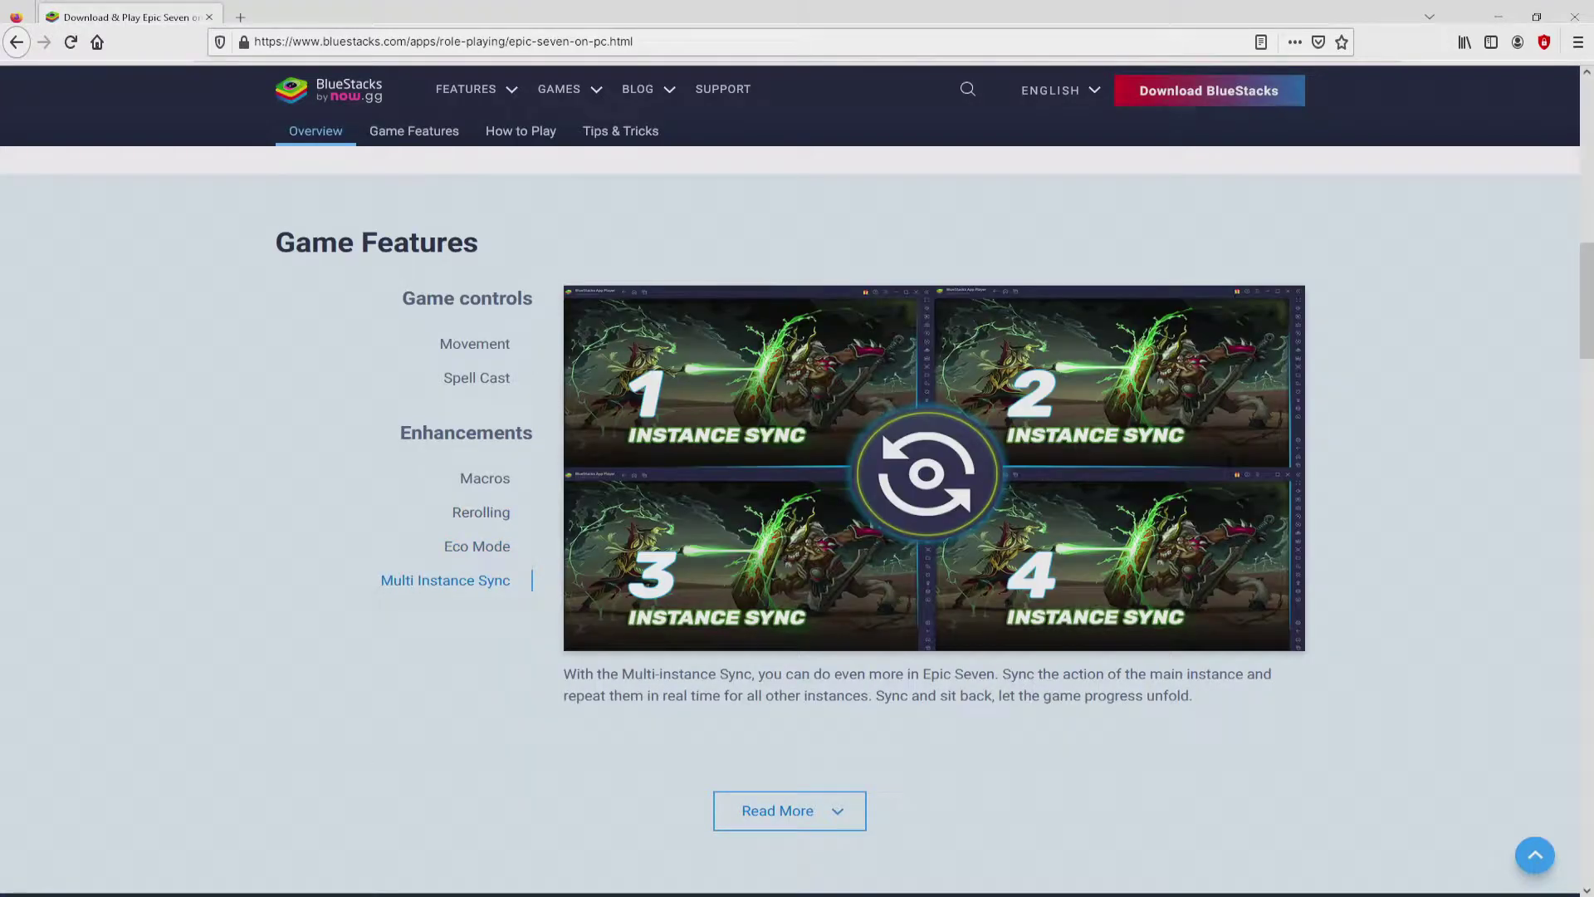
key(Home)
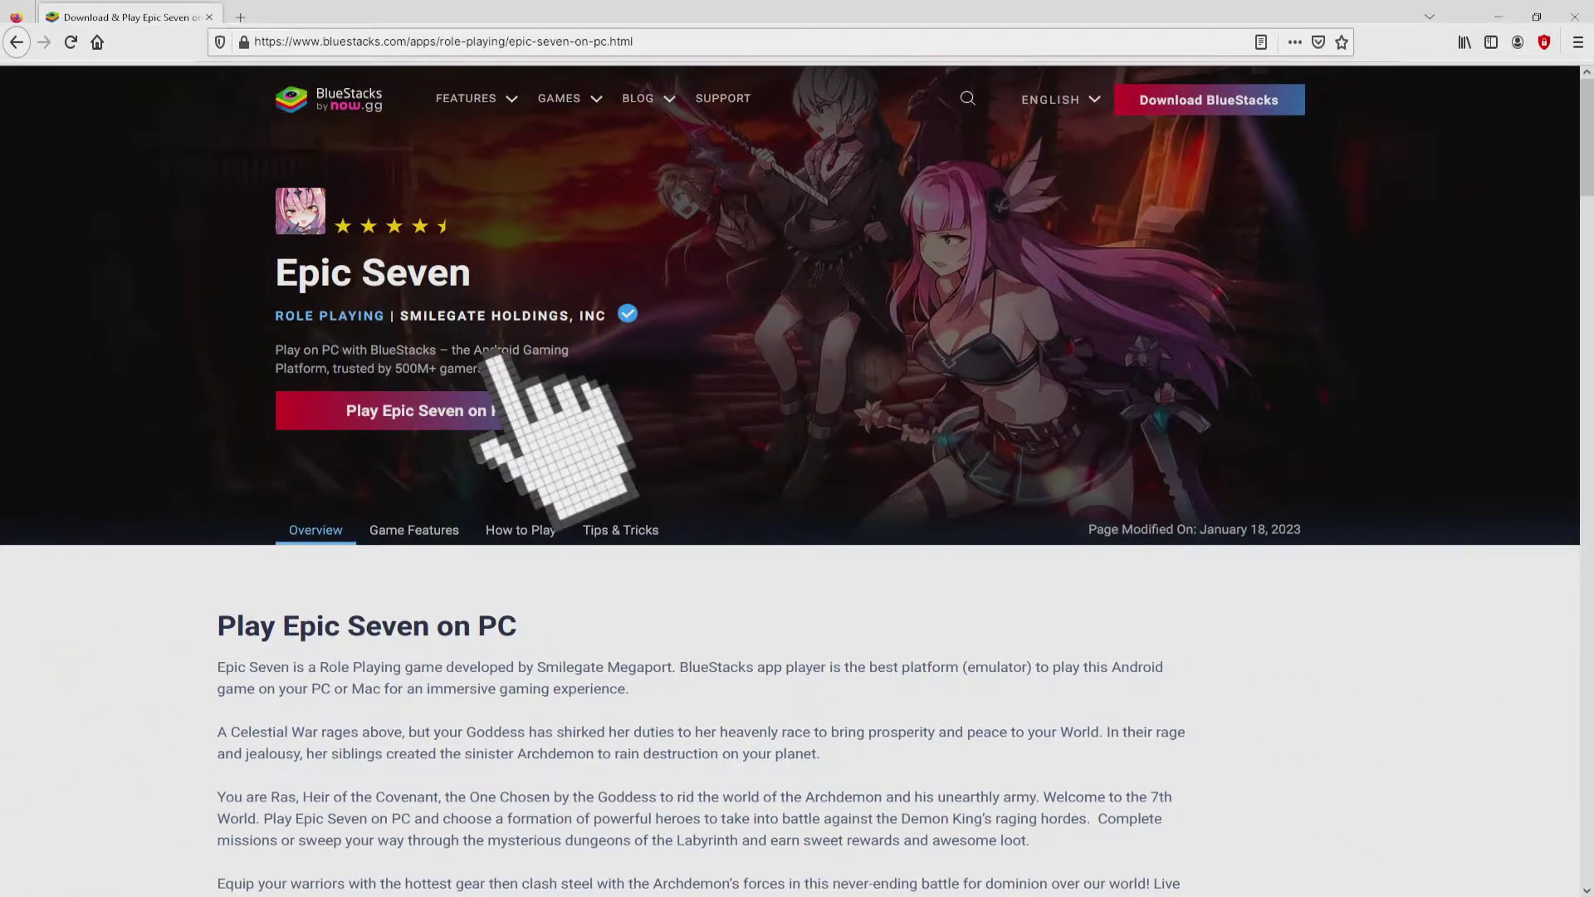
click(490, 410)
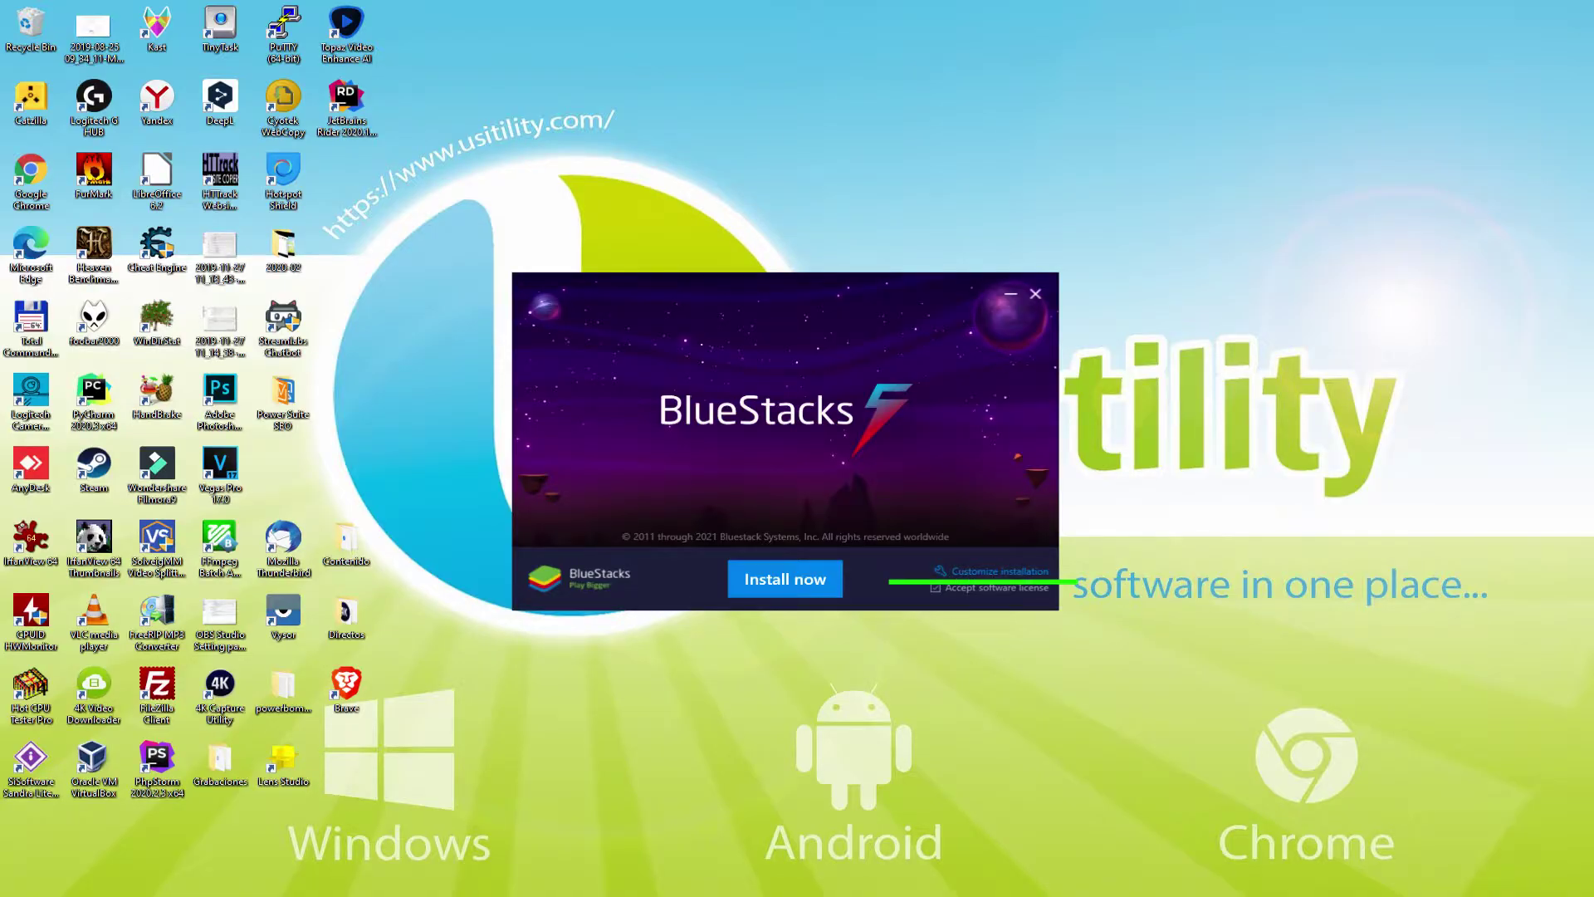
Step: Check the data path under Customize installation, go back, and install BlueStacks with default settings
click(980, 571)
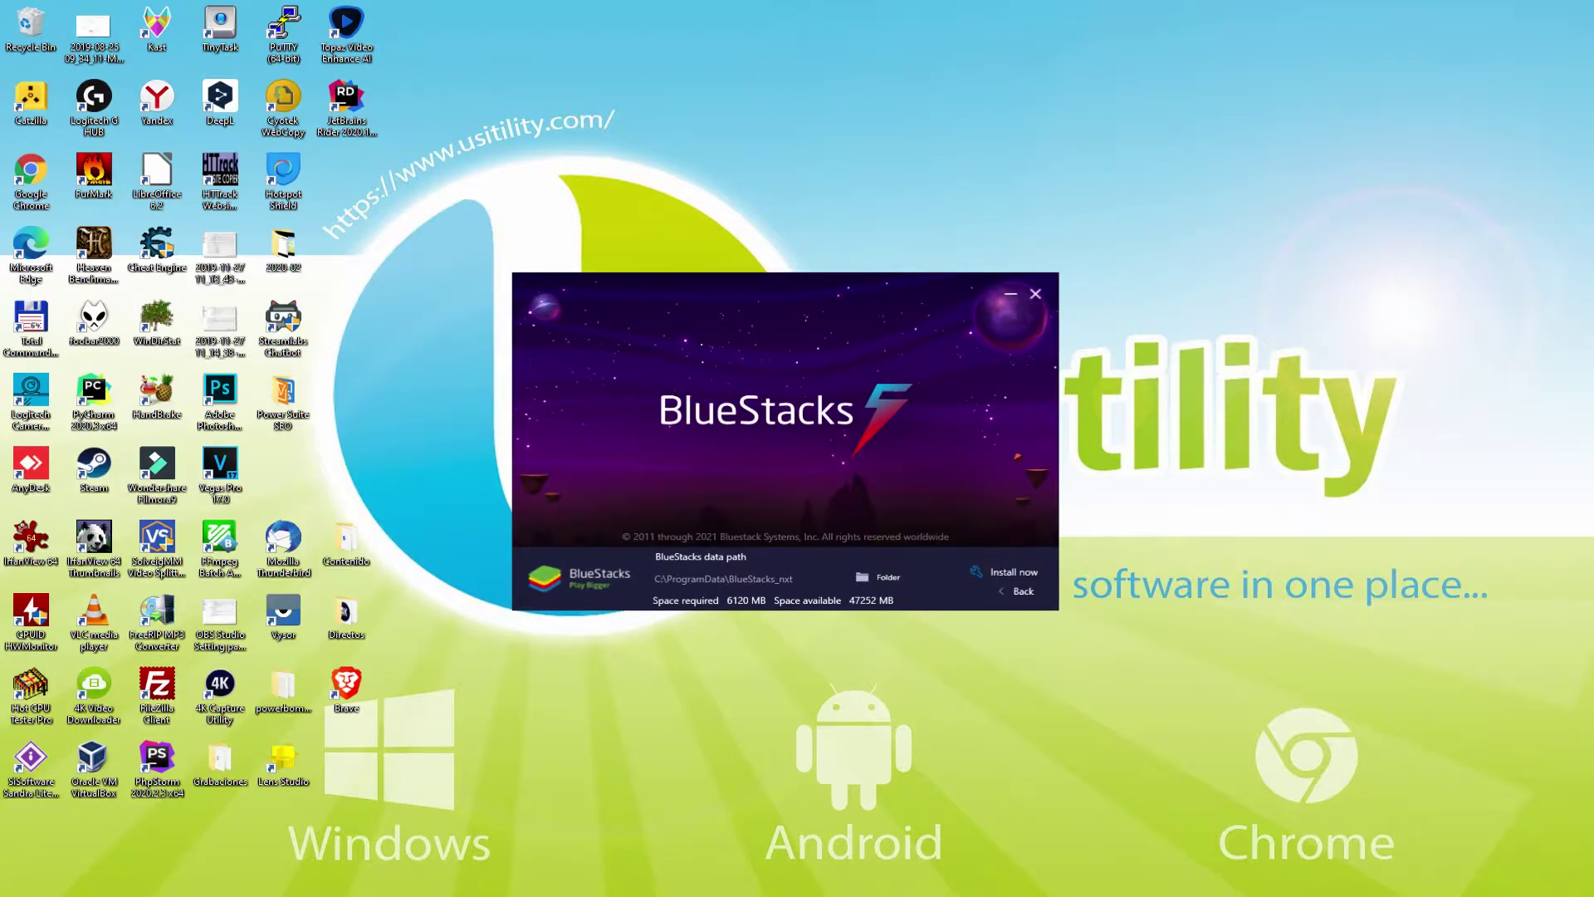
click(1012, 589)
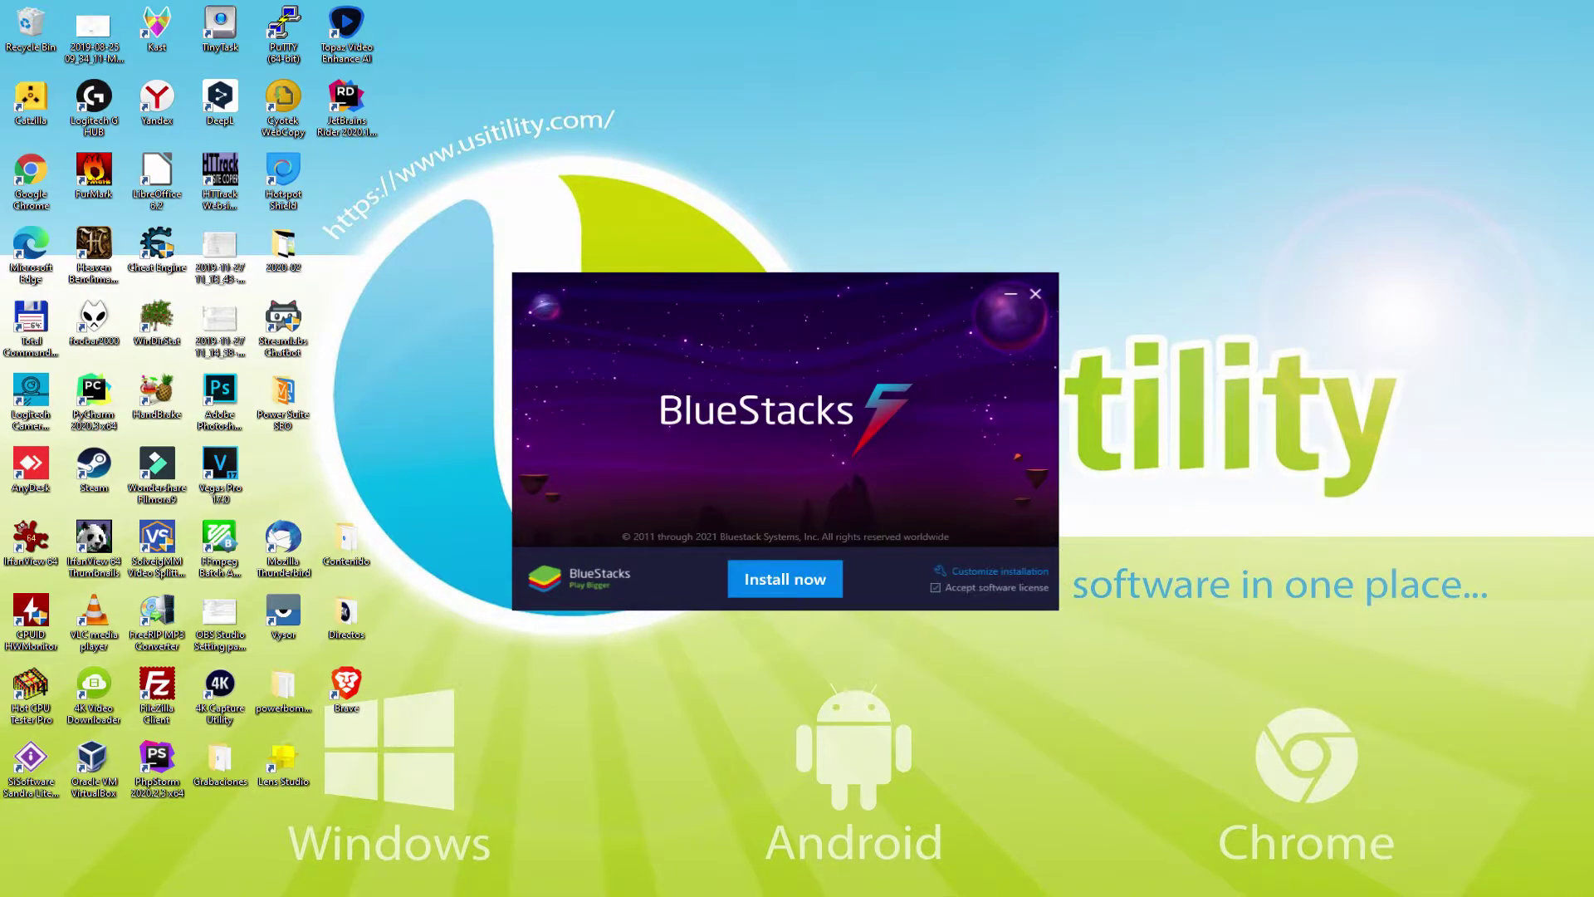
click(784, 579)
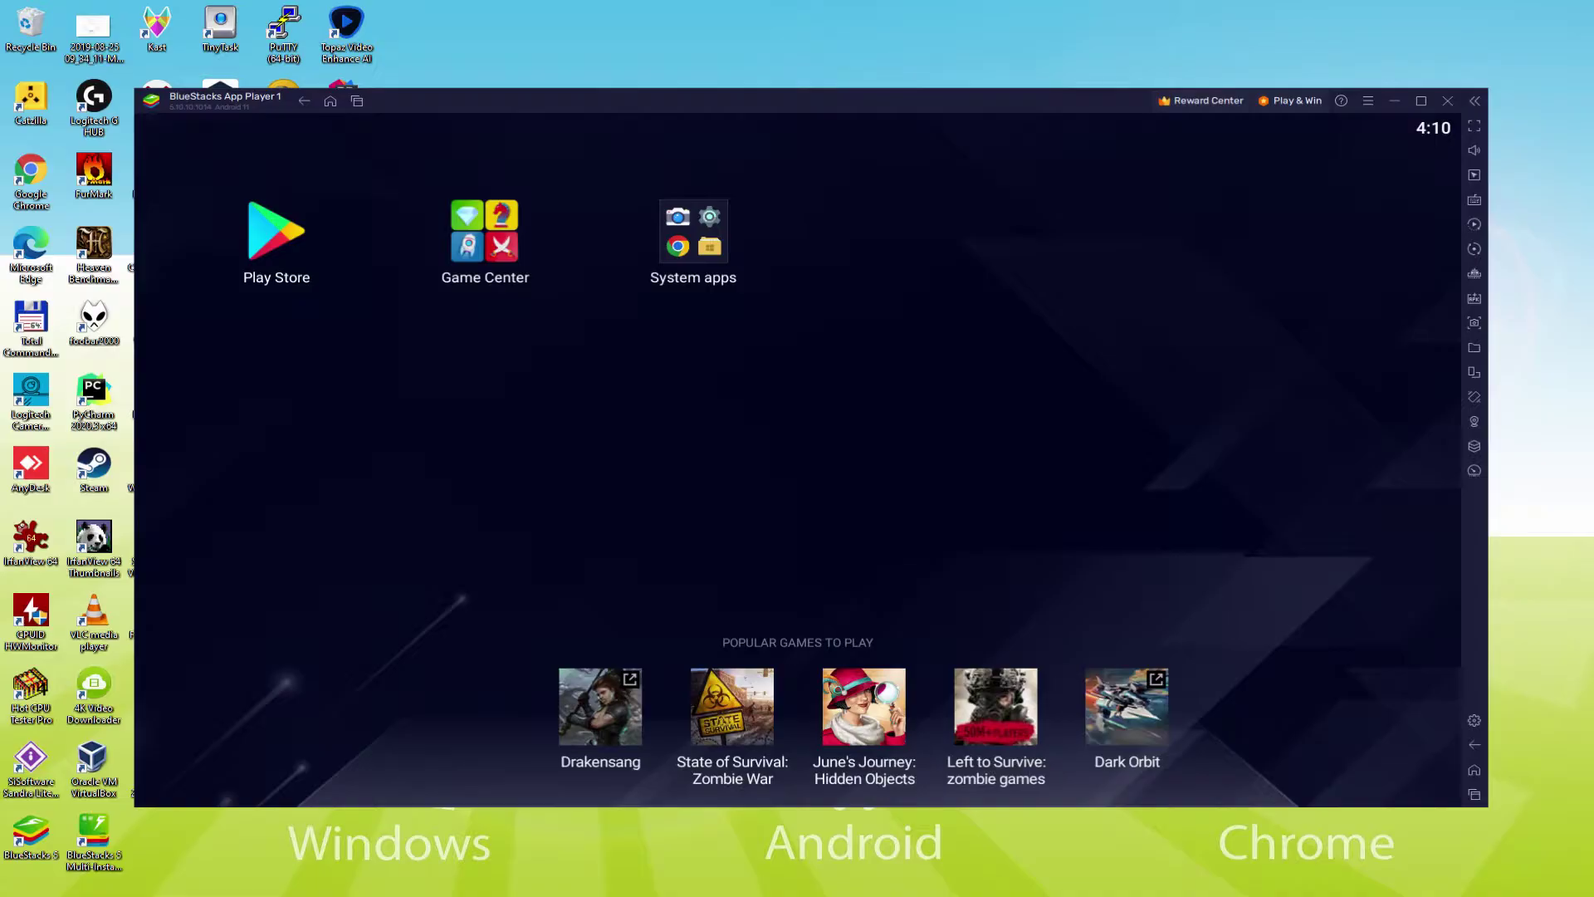
Step: Launch the Play Store from the BlueStacks home screen to begin Google sign-in
click(270, 229)
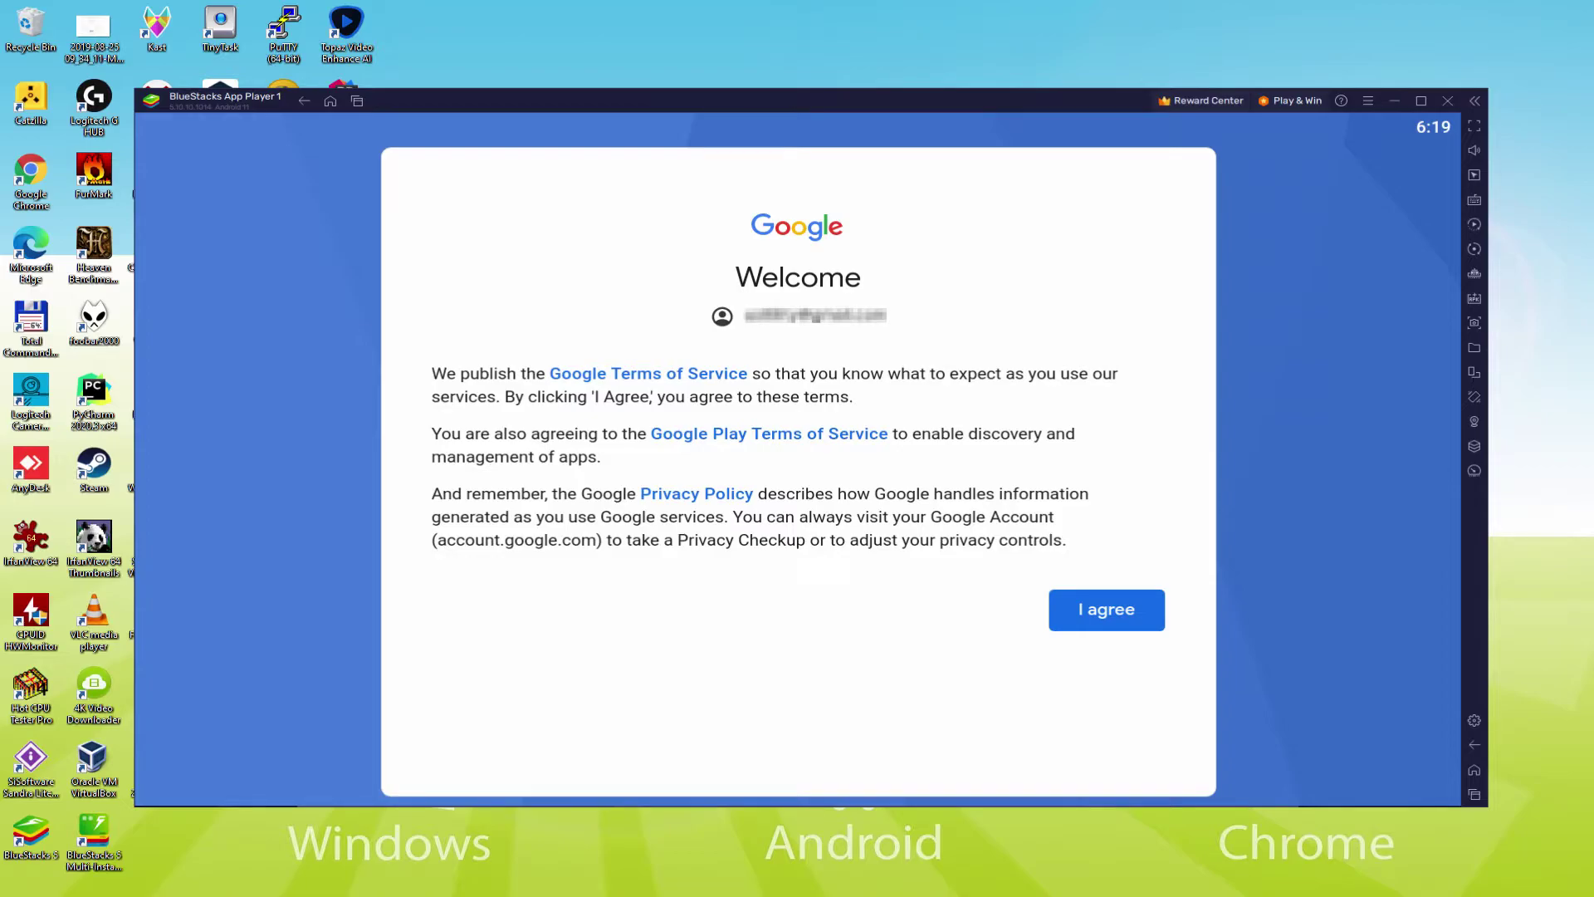
Step: Agree to Google's terms, switch off Back up to Google Drive, and accept the services settings
click(1102, 619)
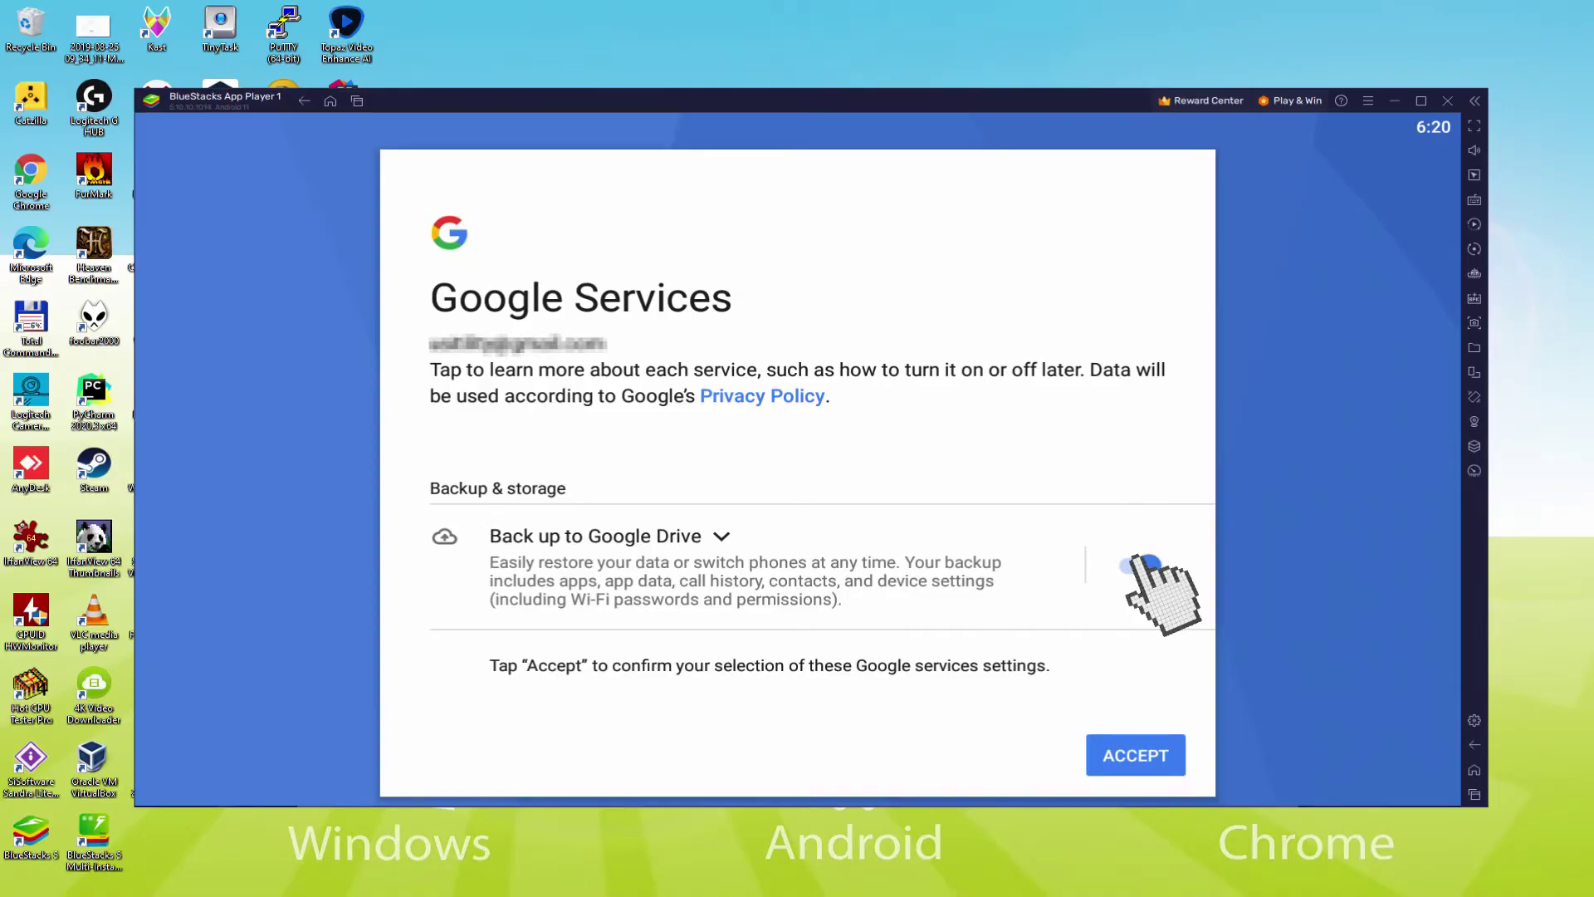
click(1141, 564)
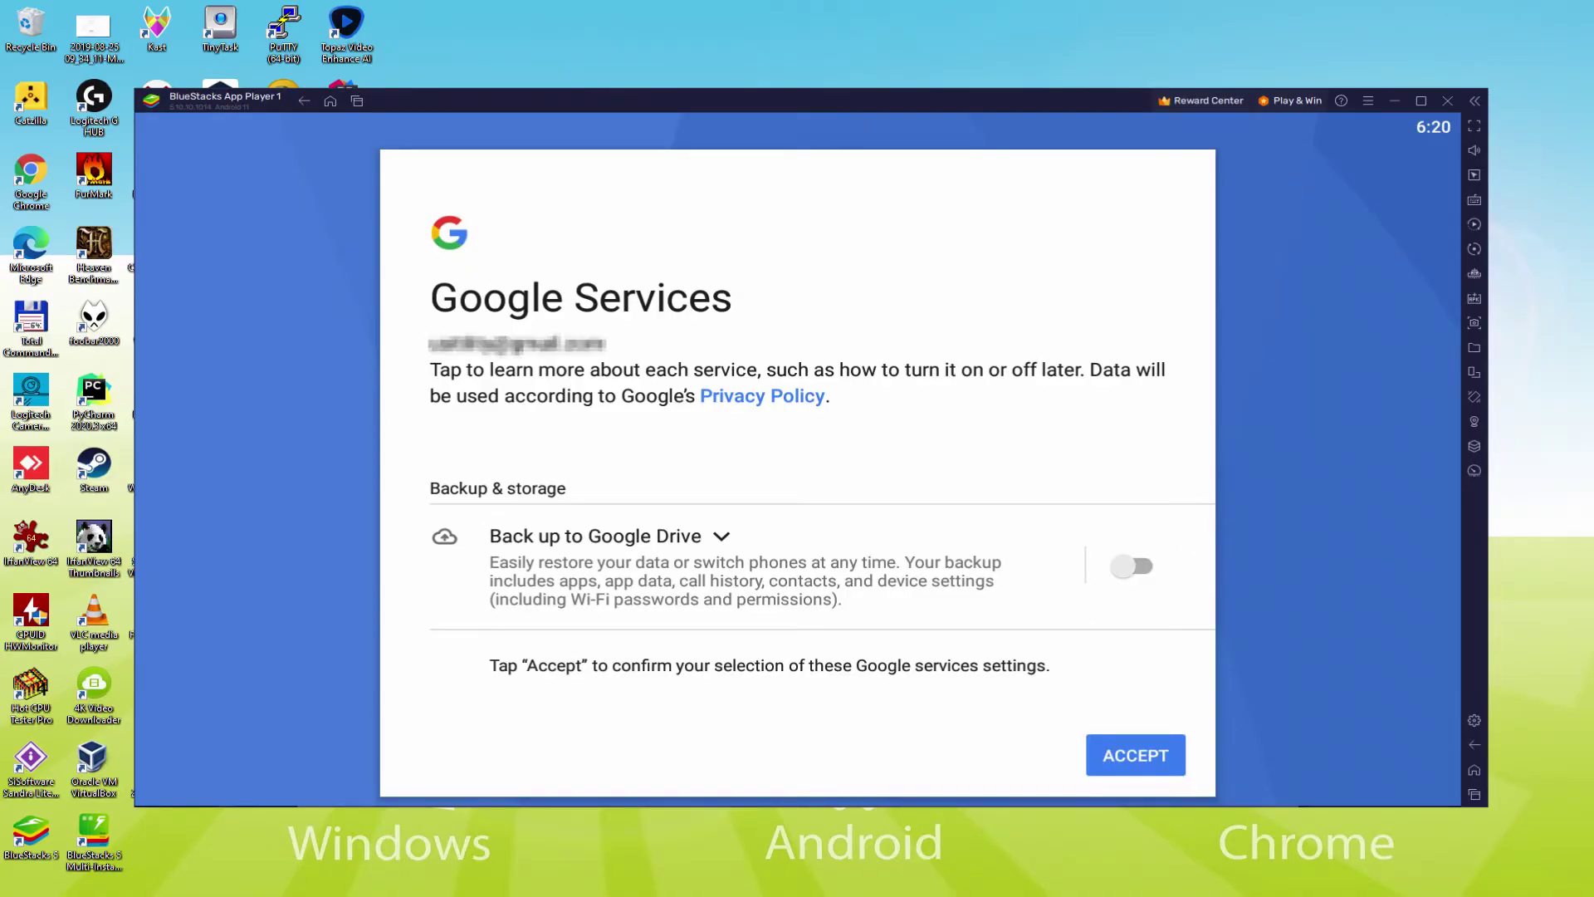
click(1134, 754)
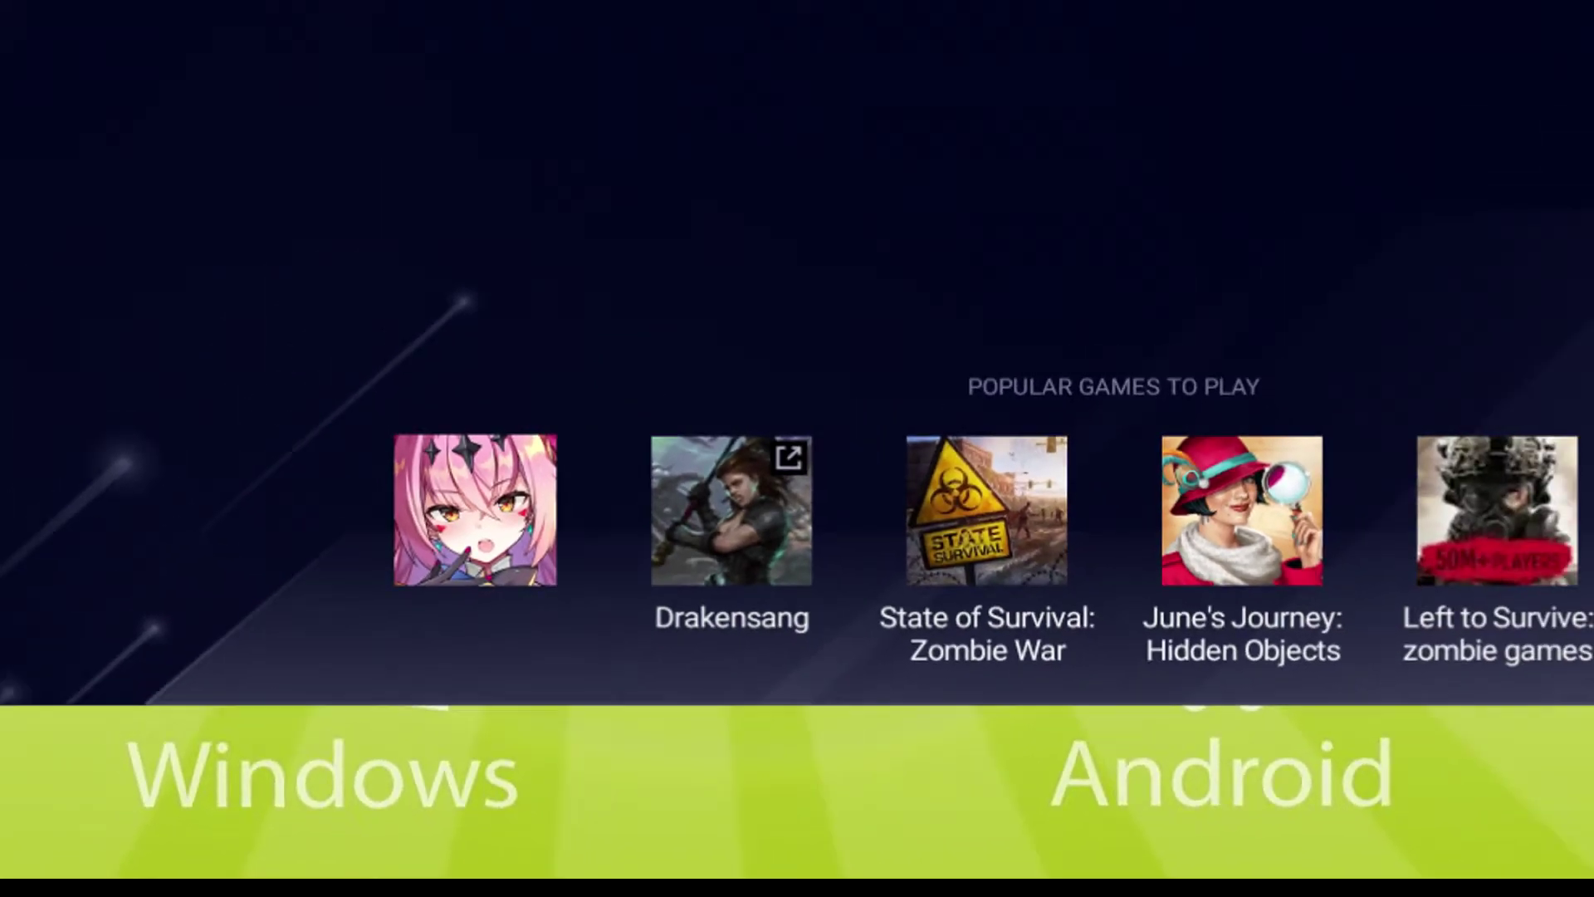
Step: Go to the Epic Seven listing in Google Play and install the game
click(480, 367)
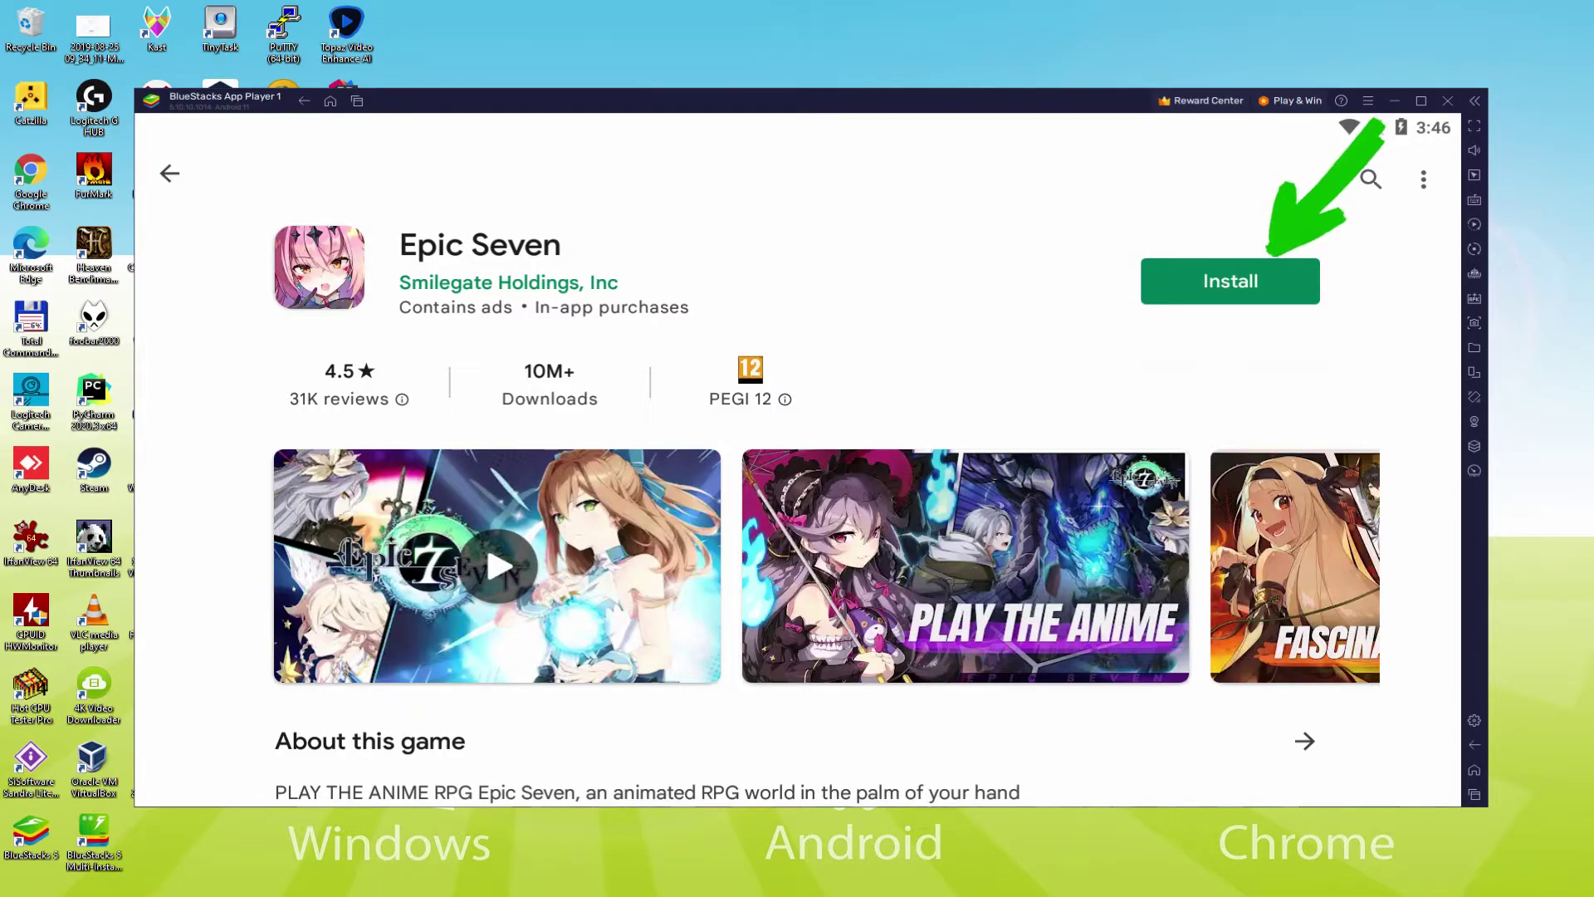
click(1264, 270)
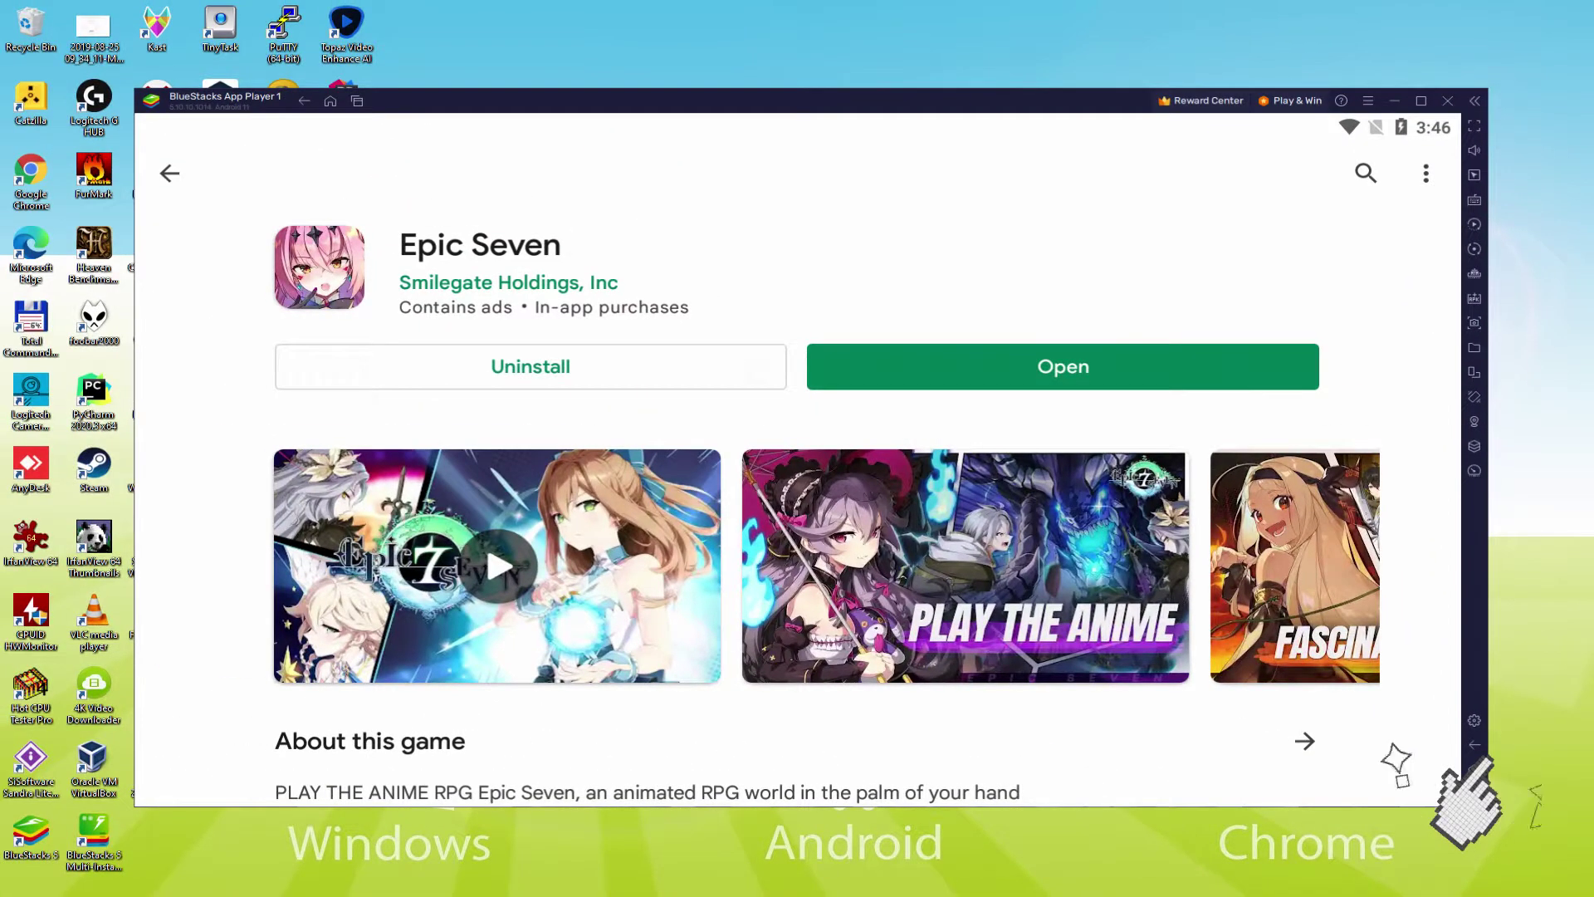
Step: Return to the home screen, launch Epic Seven, and advance Judge Kise's dialogue into the battlefield
click(1474, 770)
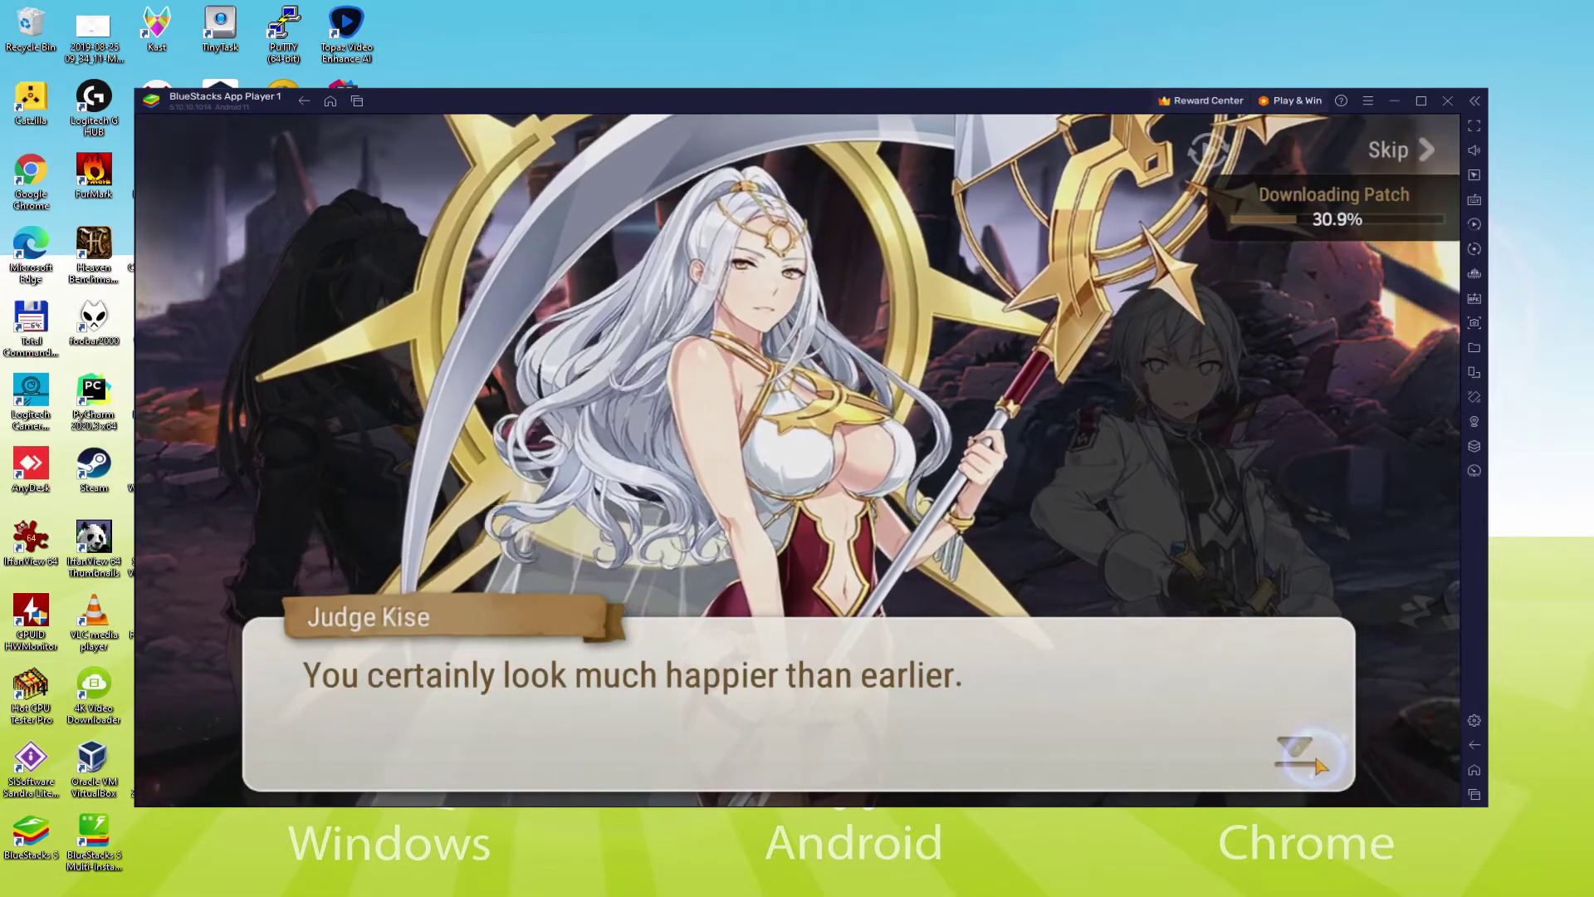
click(1320, 765)
click(1320, 766)
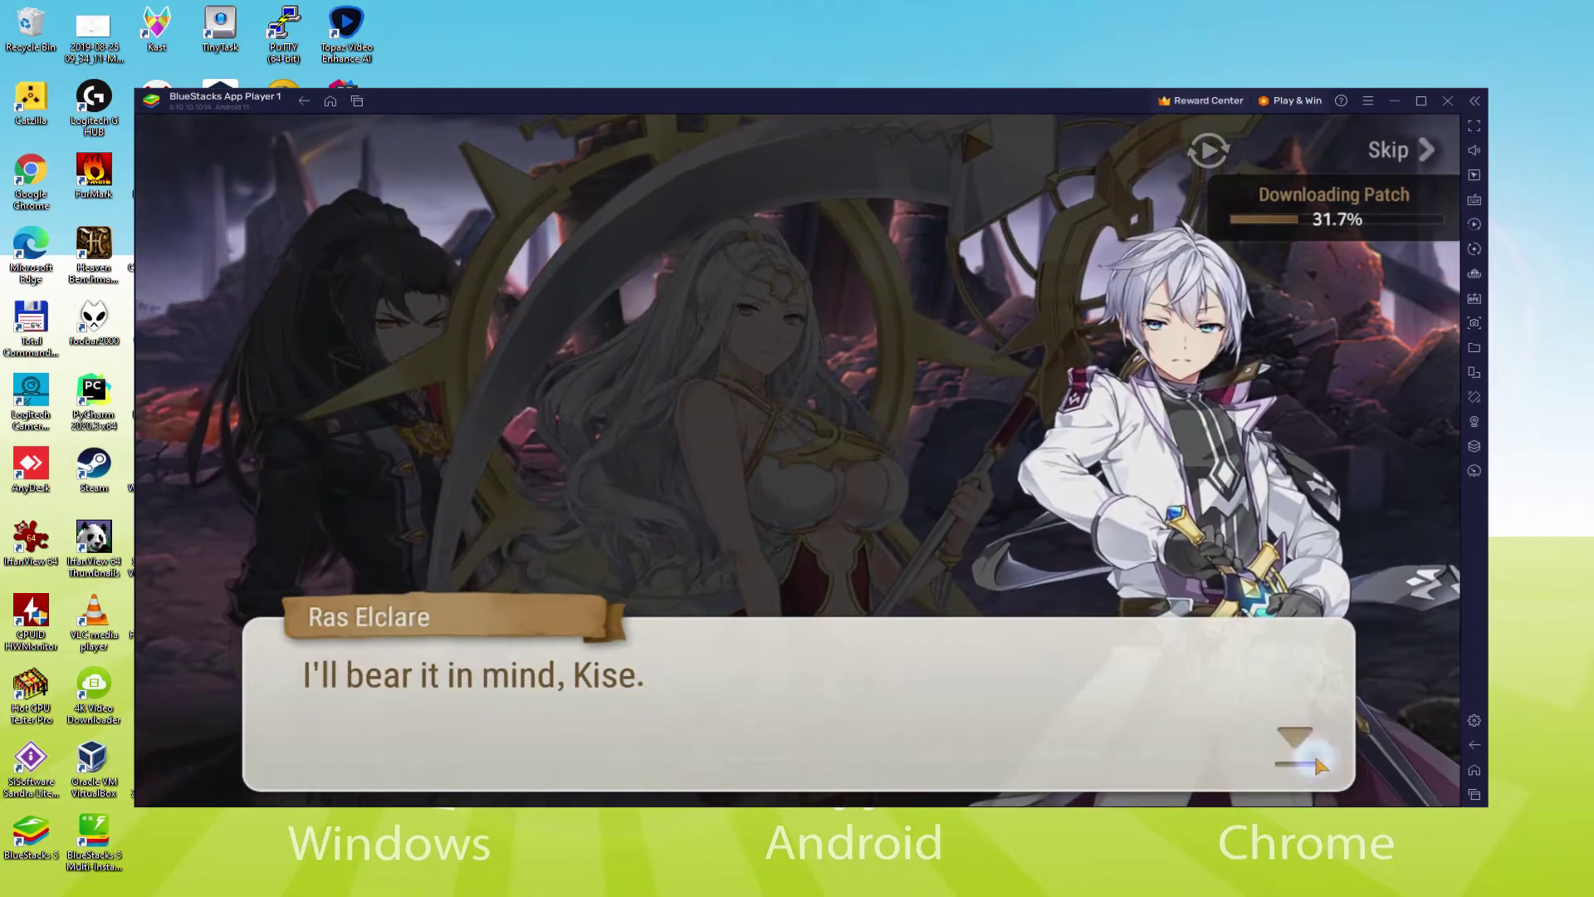
click(1320, 765)
click(1320, 766)
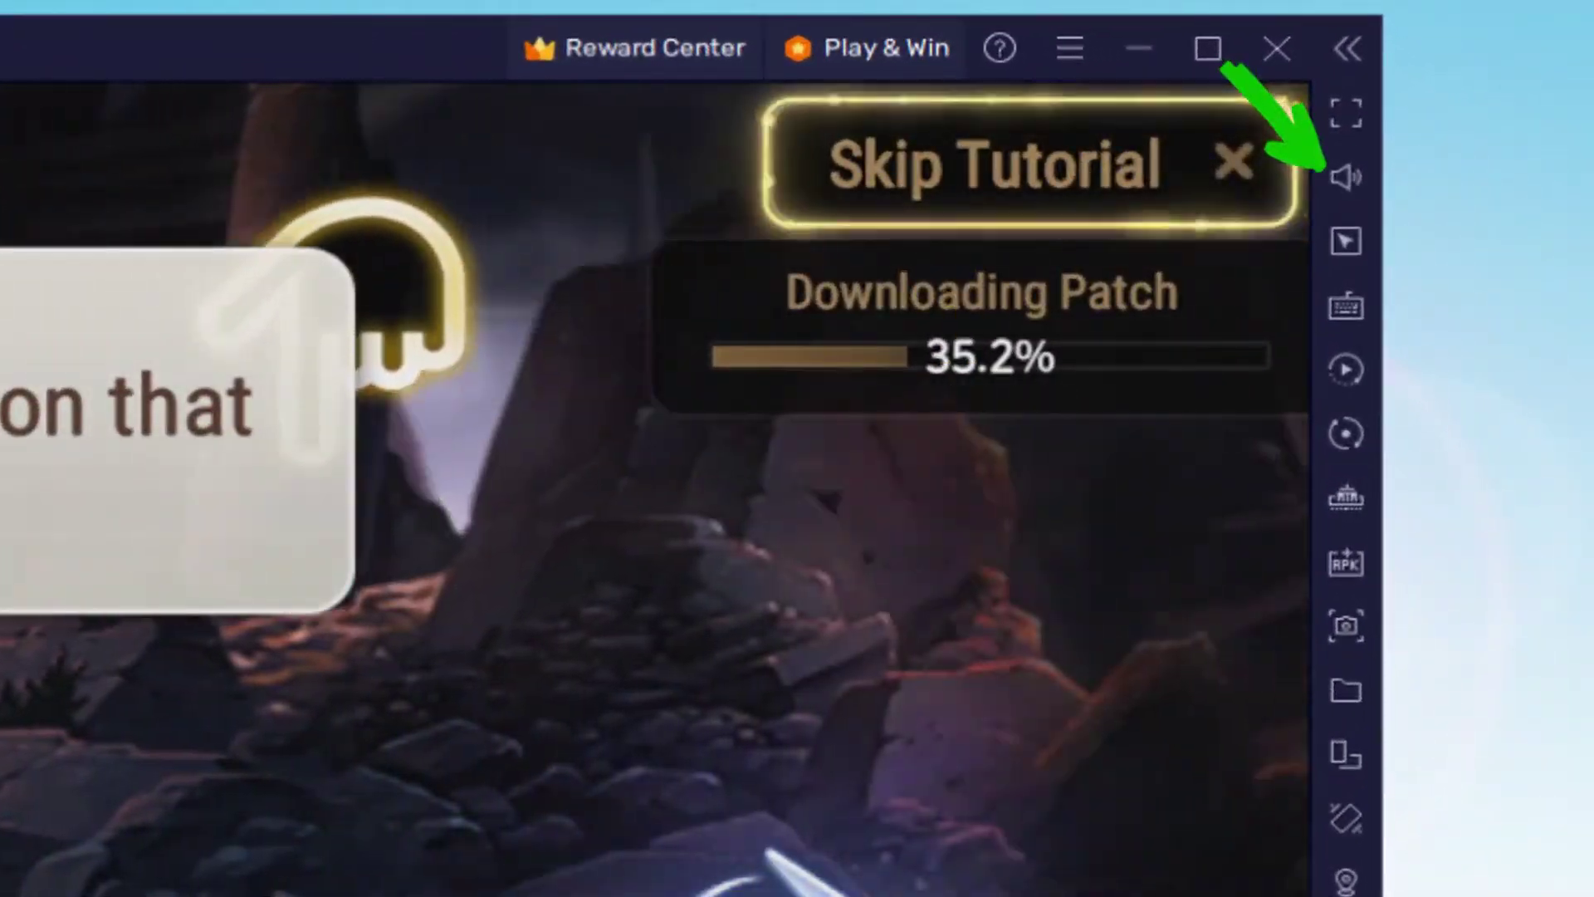
Step: Tap the right side of the game screen to move the party past the movement tutorial
click(1326, 235)
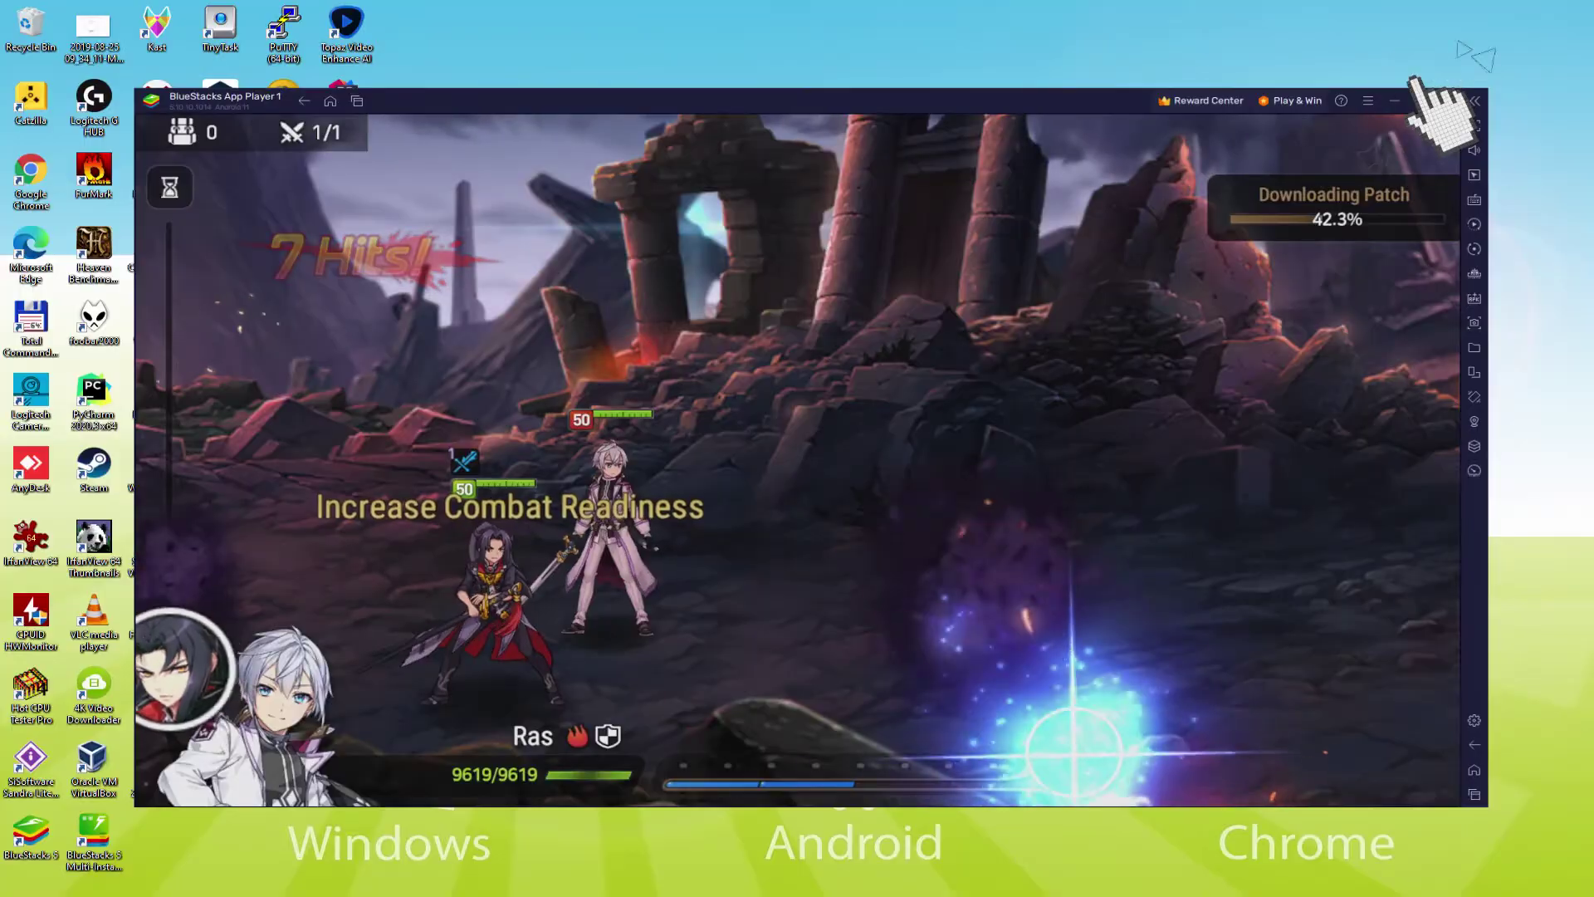
Step: Maximize the emulator window and advance the Sanctuary Gate dialogue past Anghraf and Vildred's lines
click(1421, 101)
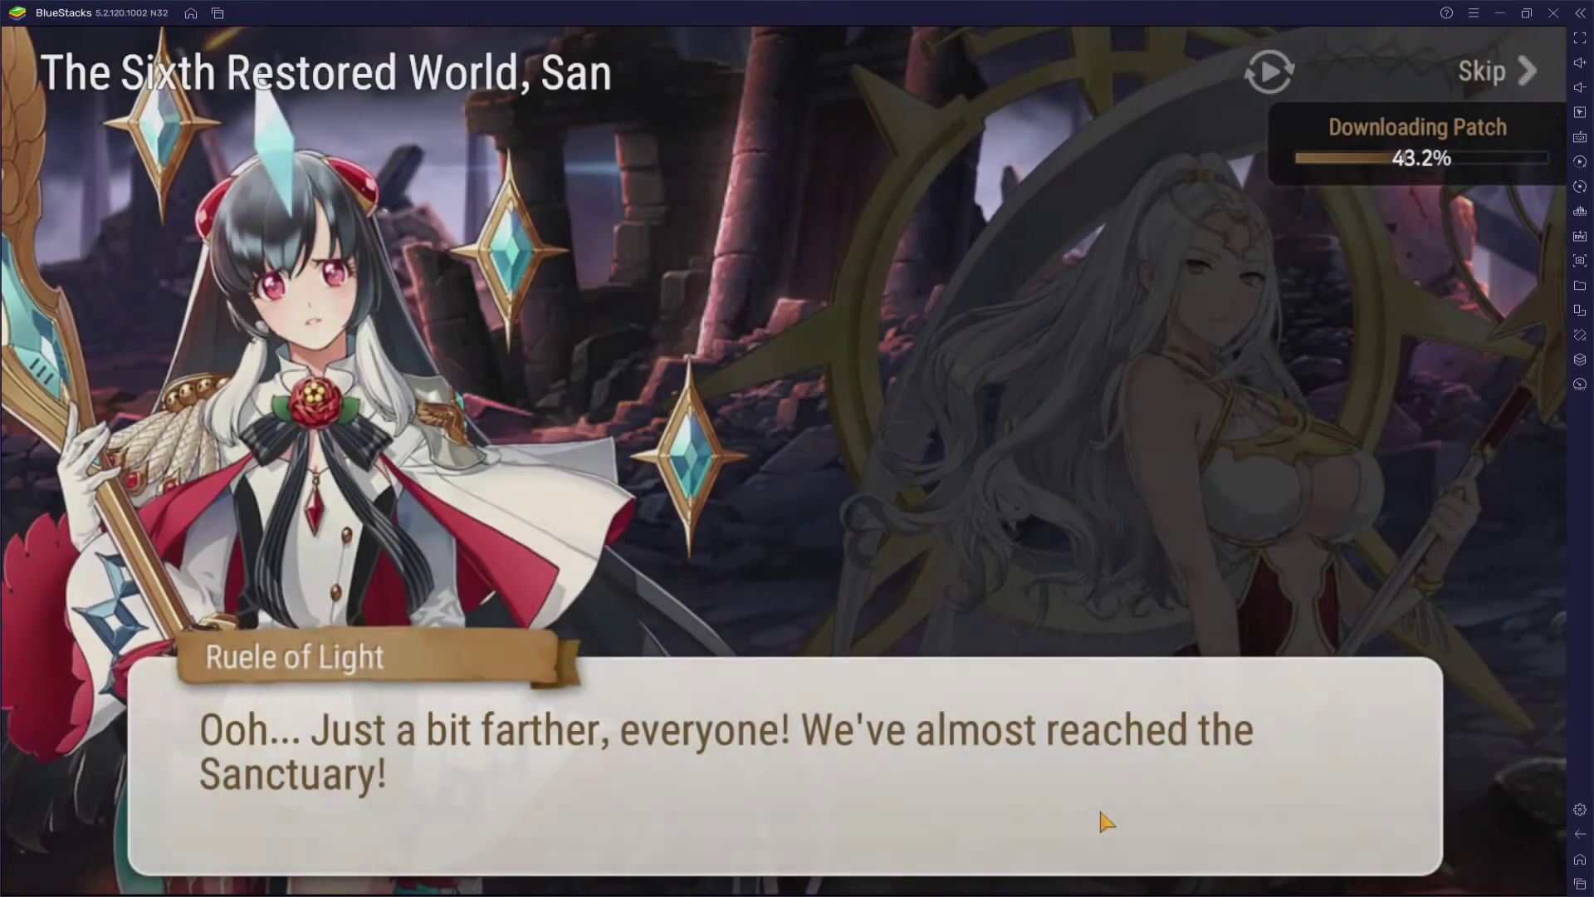
click(1105, 815)
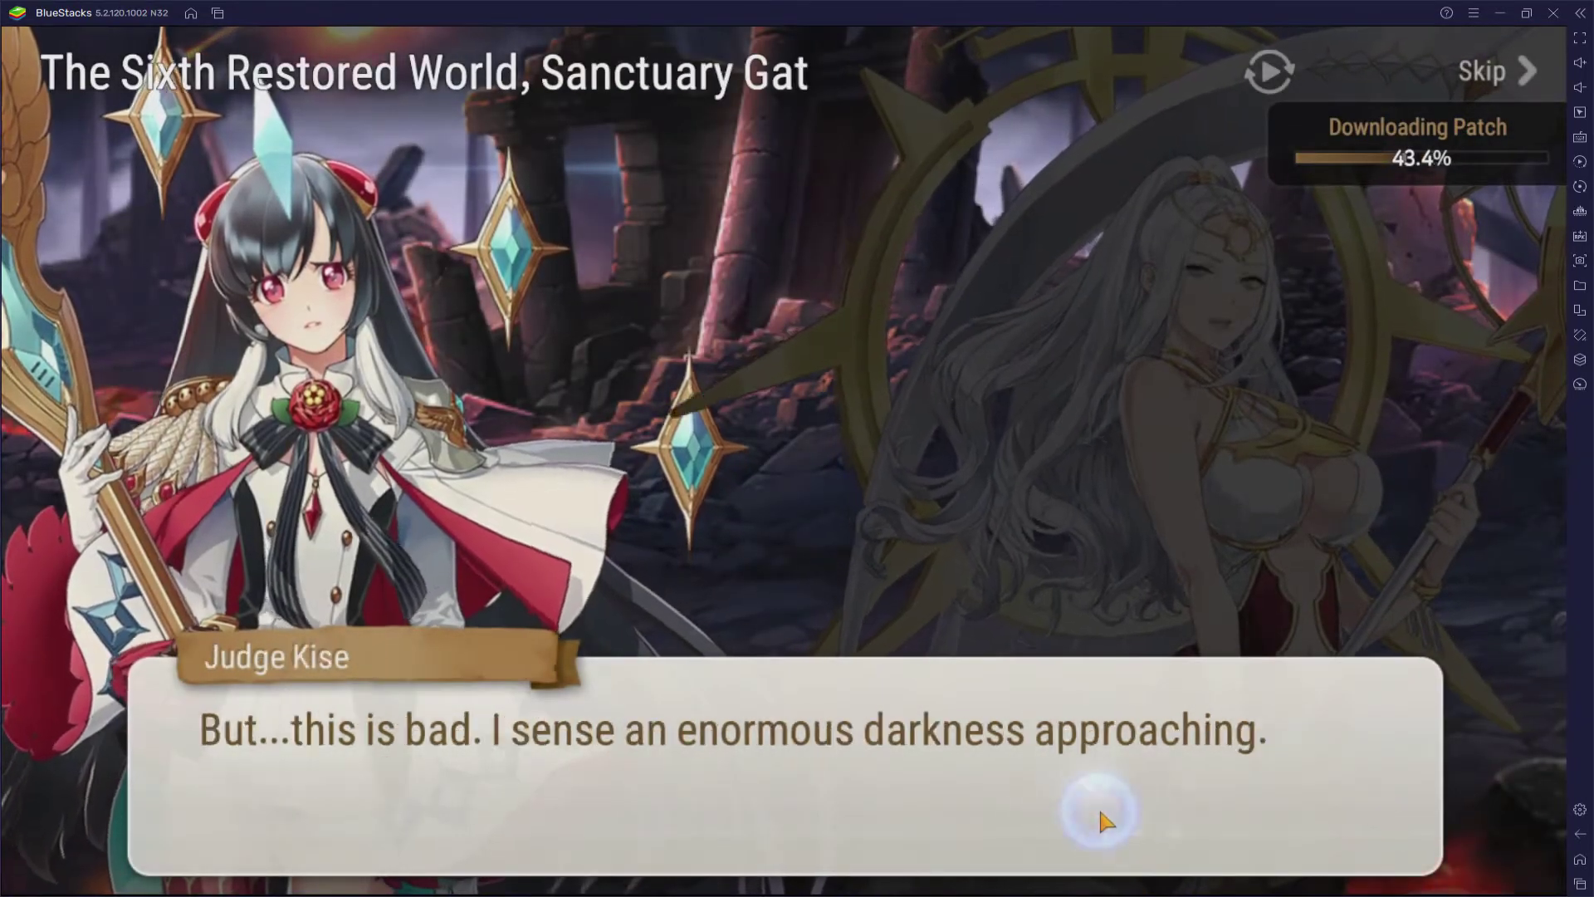
click(1103, 815)
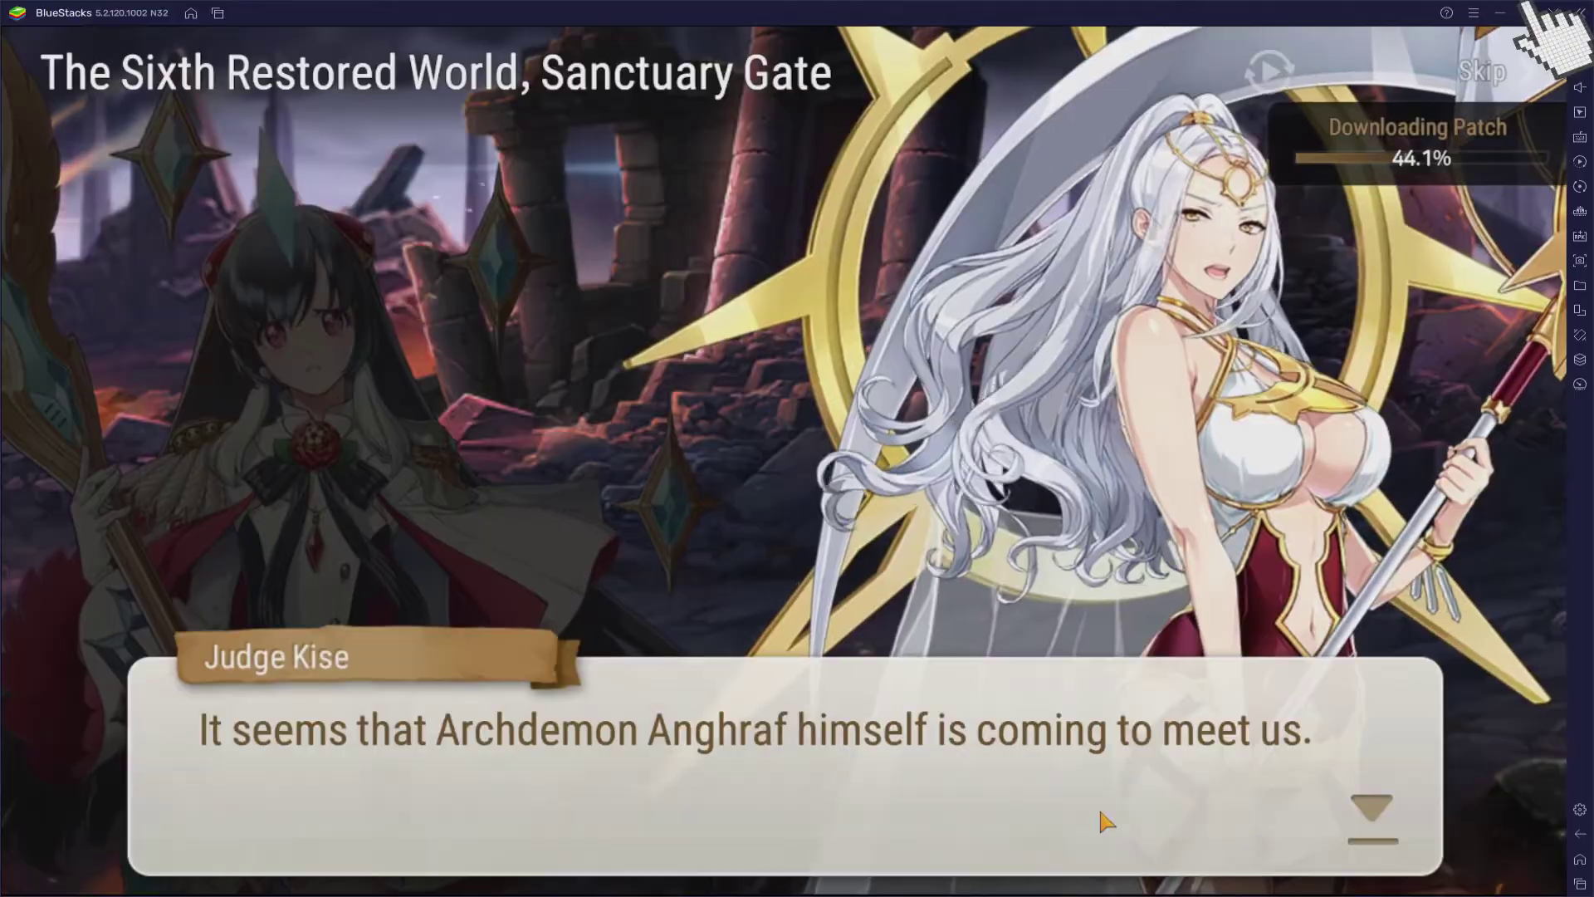
click(1100, 815)
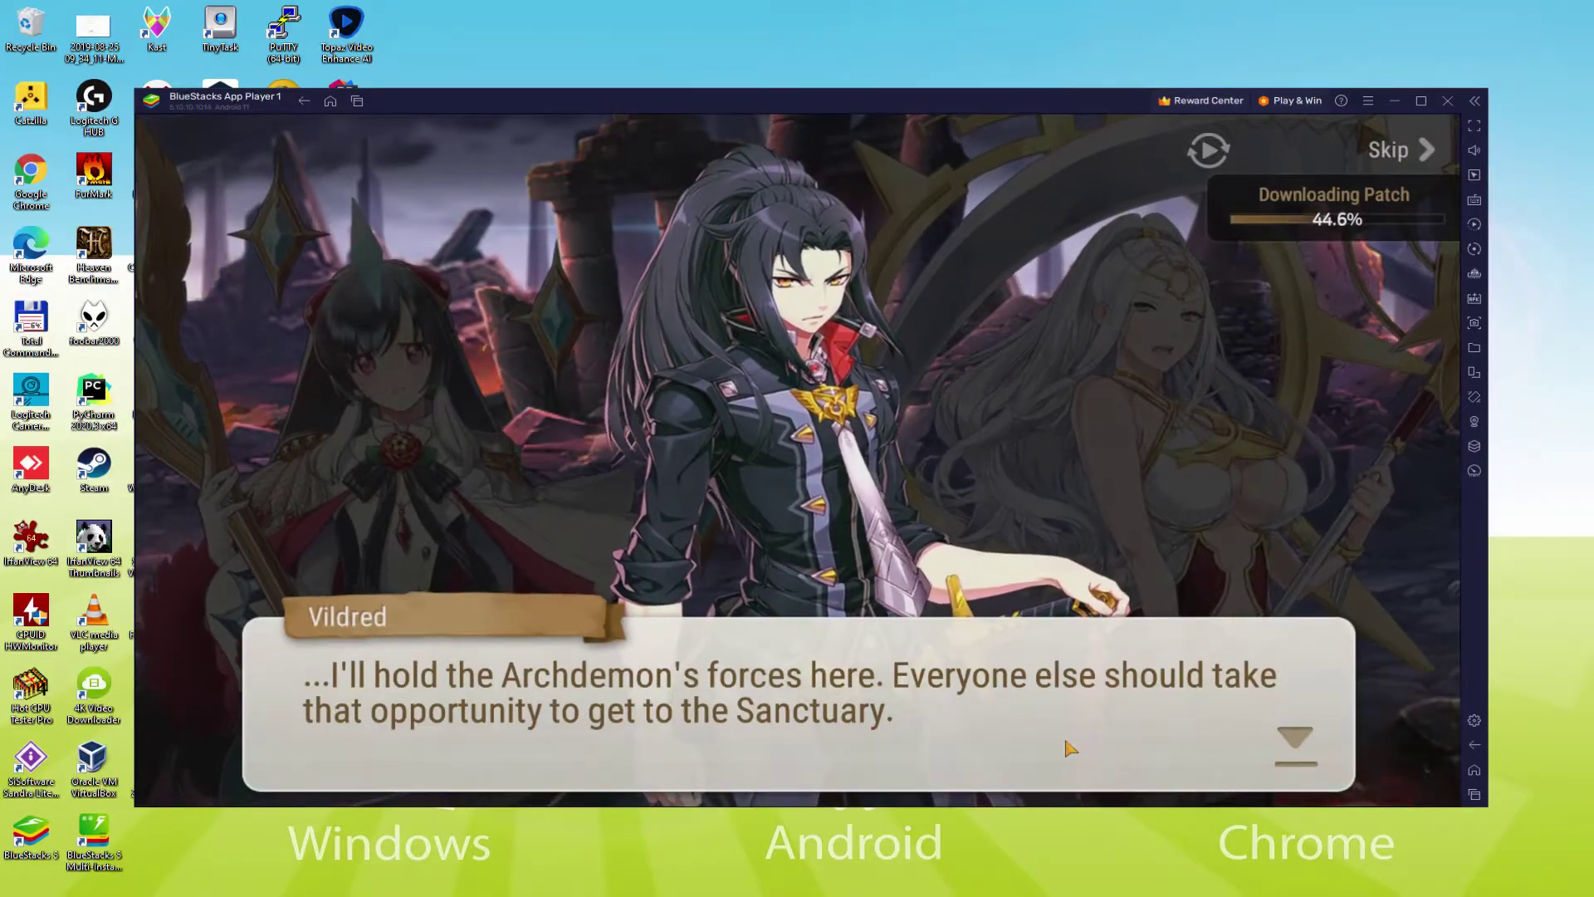
click(1062, 739)
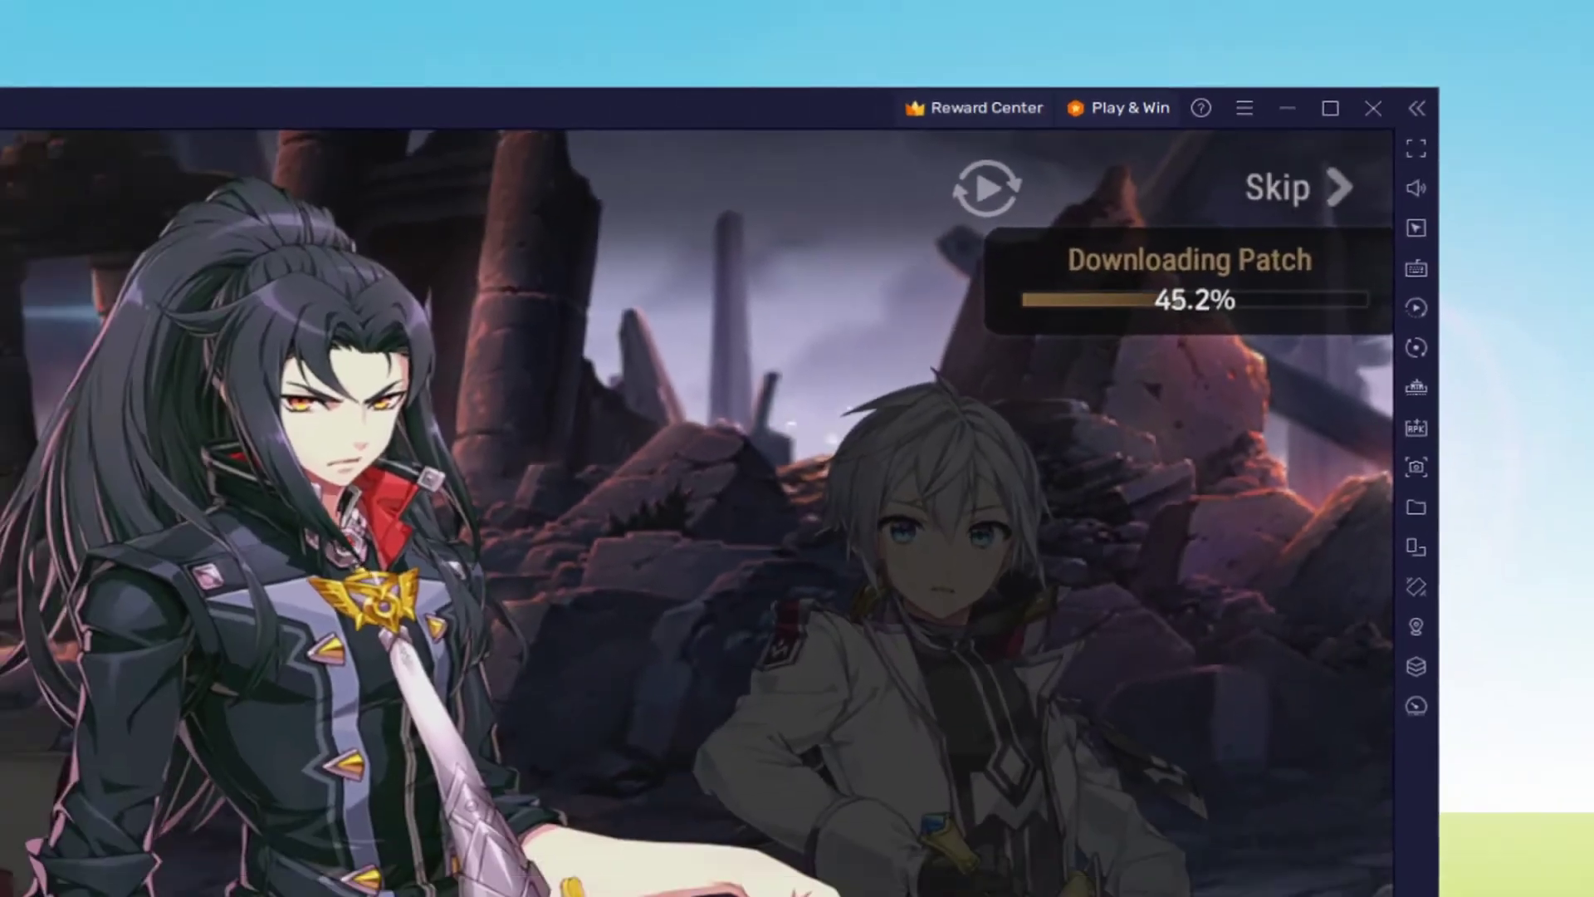
click(1063, 734)
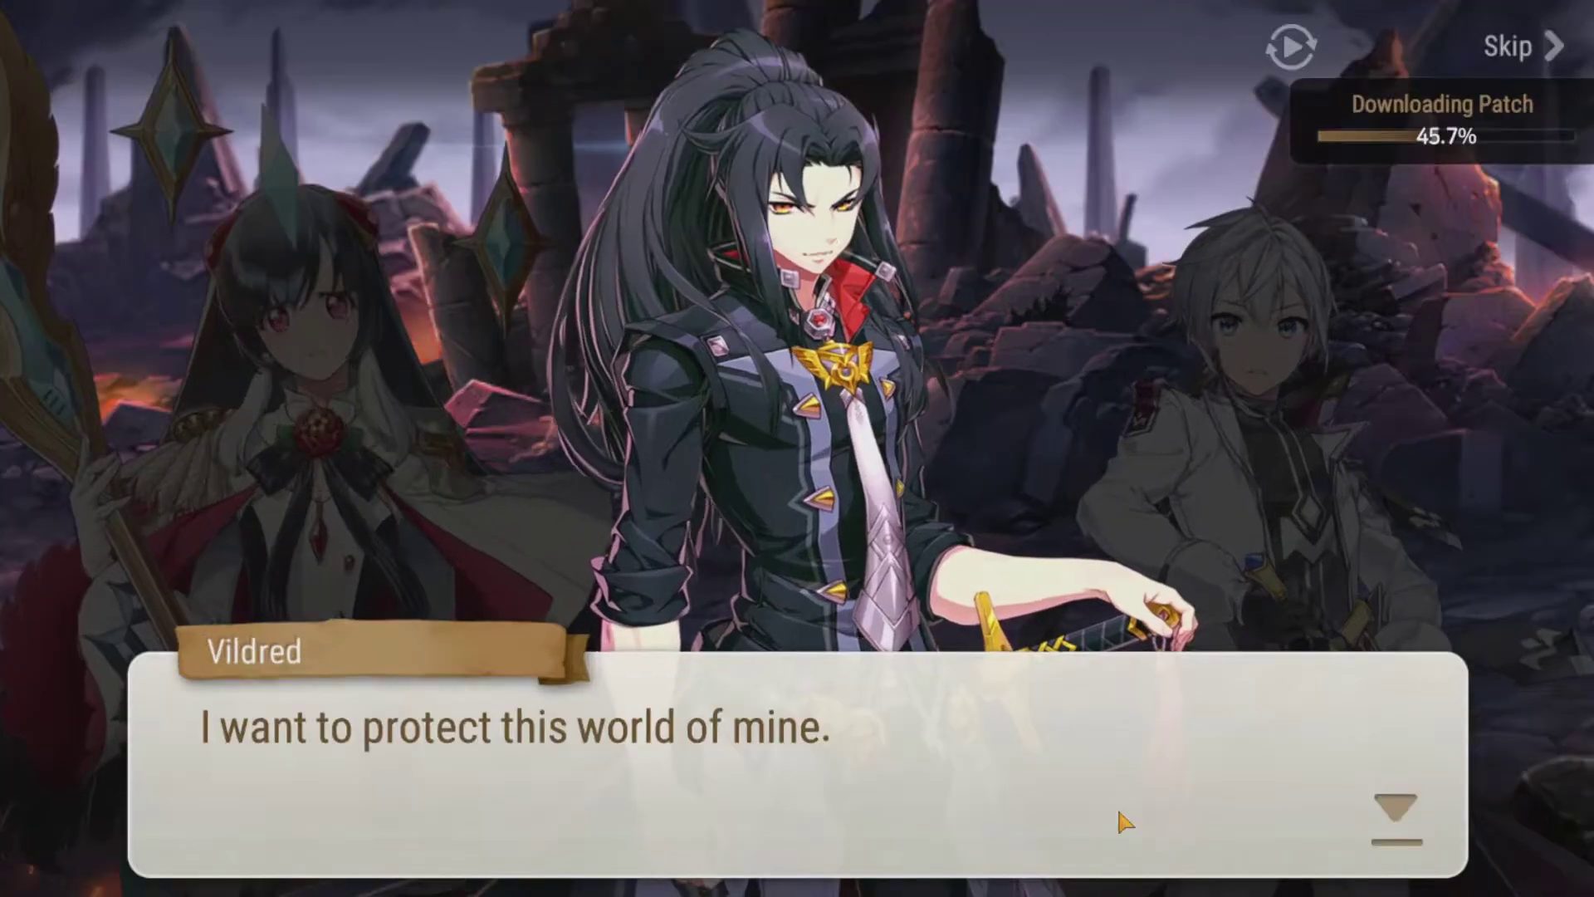
click(1063, 734)
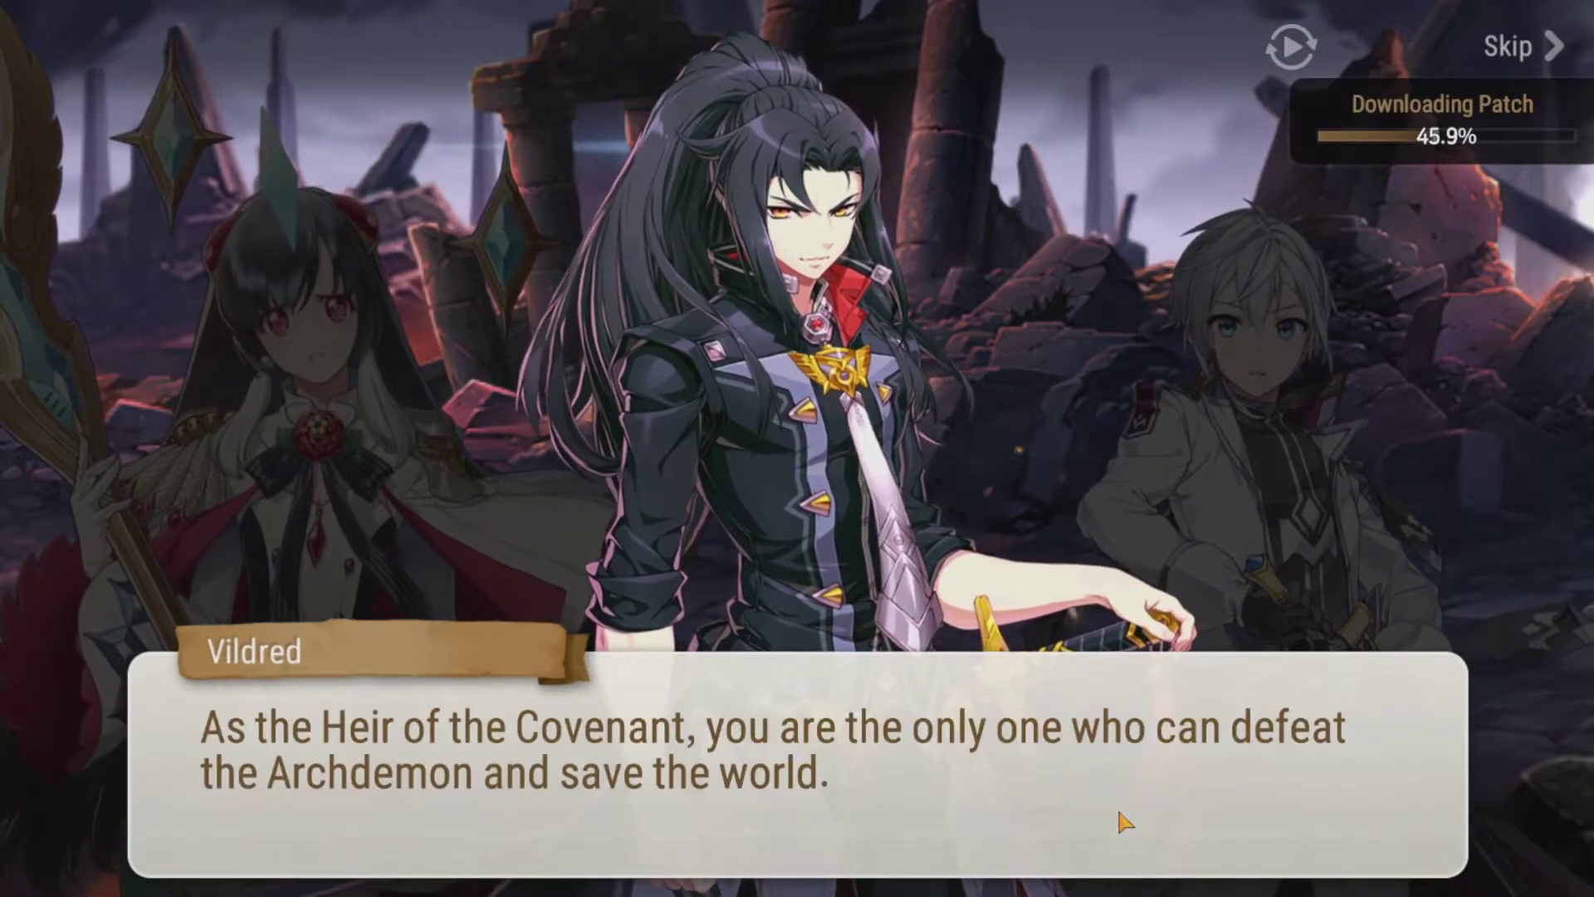
Step: Continue the dialogue through Ruele of Light's and Judge Kise's lines to Vildred's reply
click(1119, 815)
click(1119, 816)
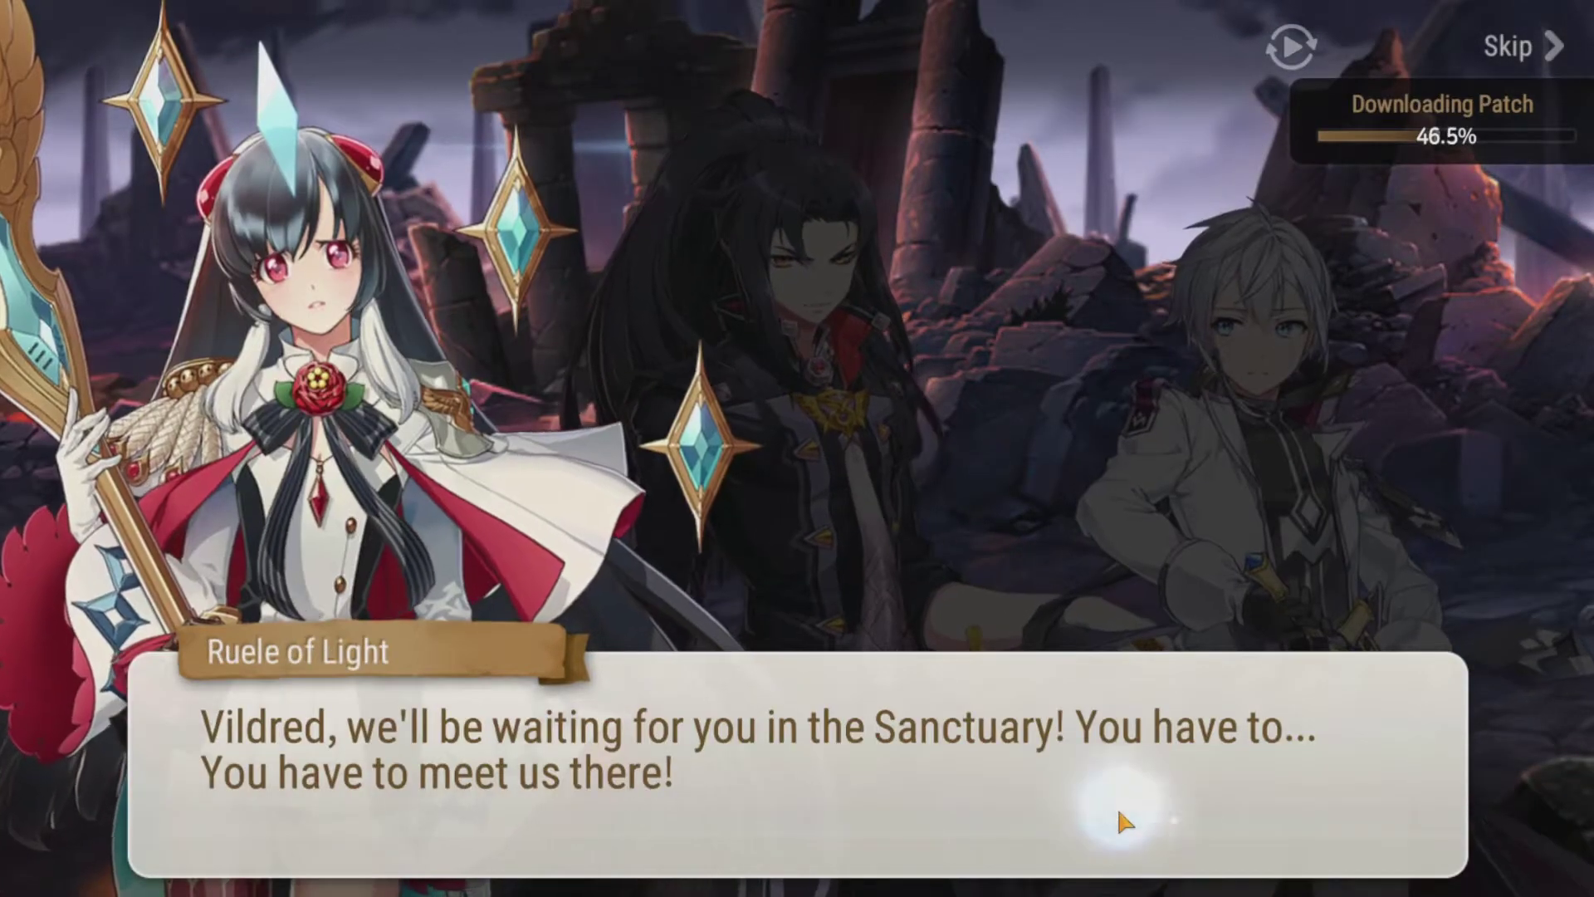
click(1119, 815)
click(1119, 815)
click(1119, 815)
click(1119, 815)
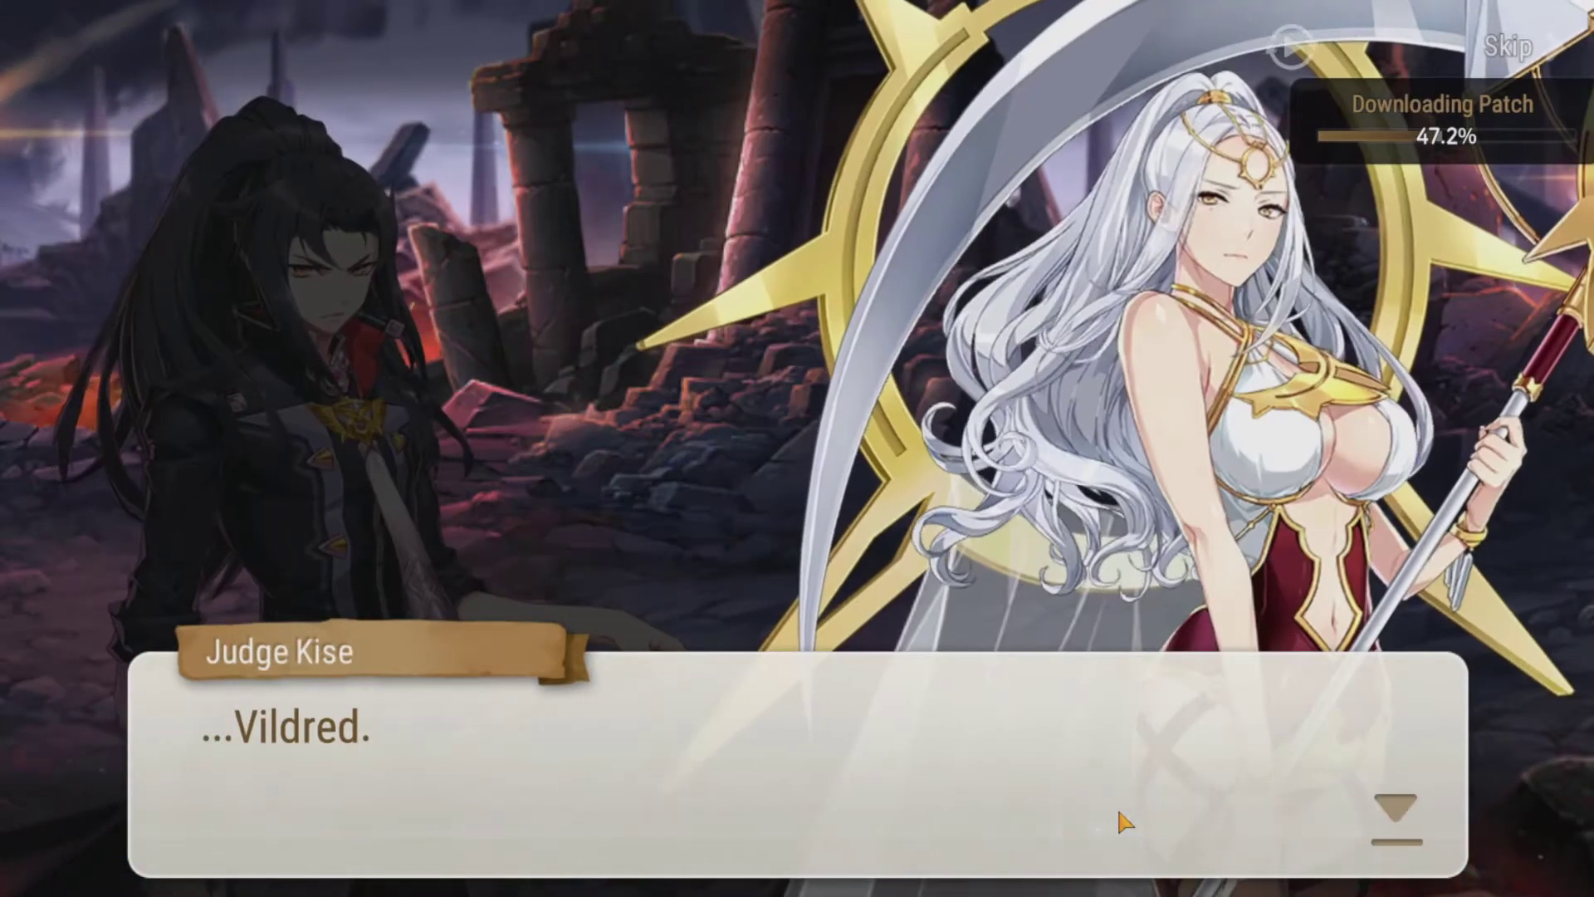
click(1119, 814)
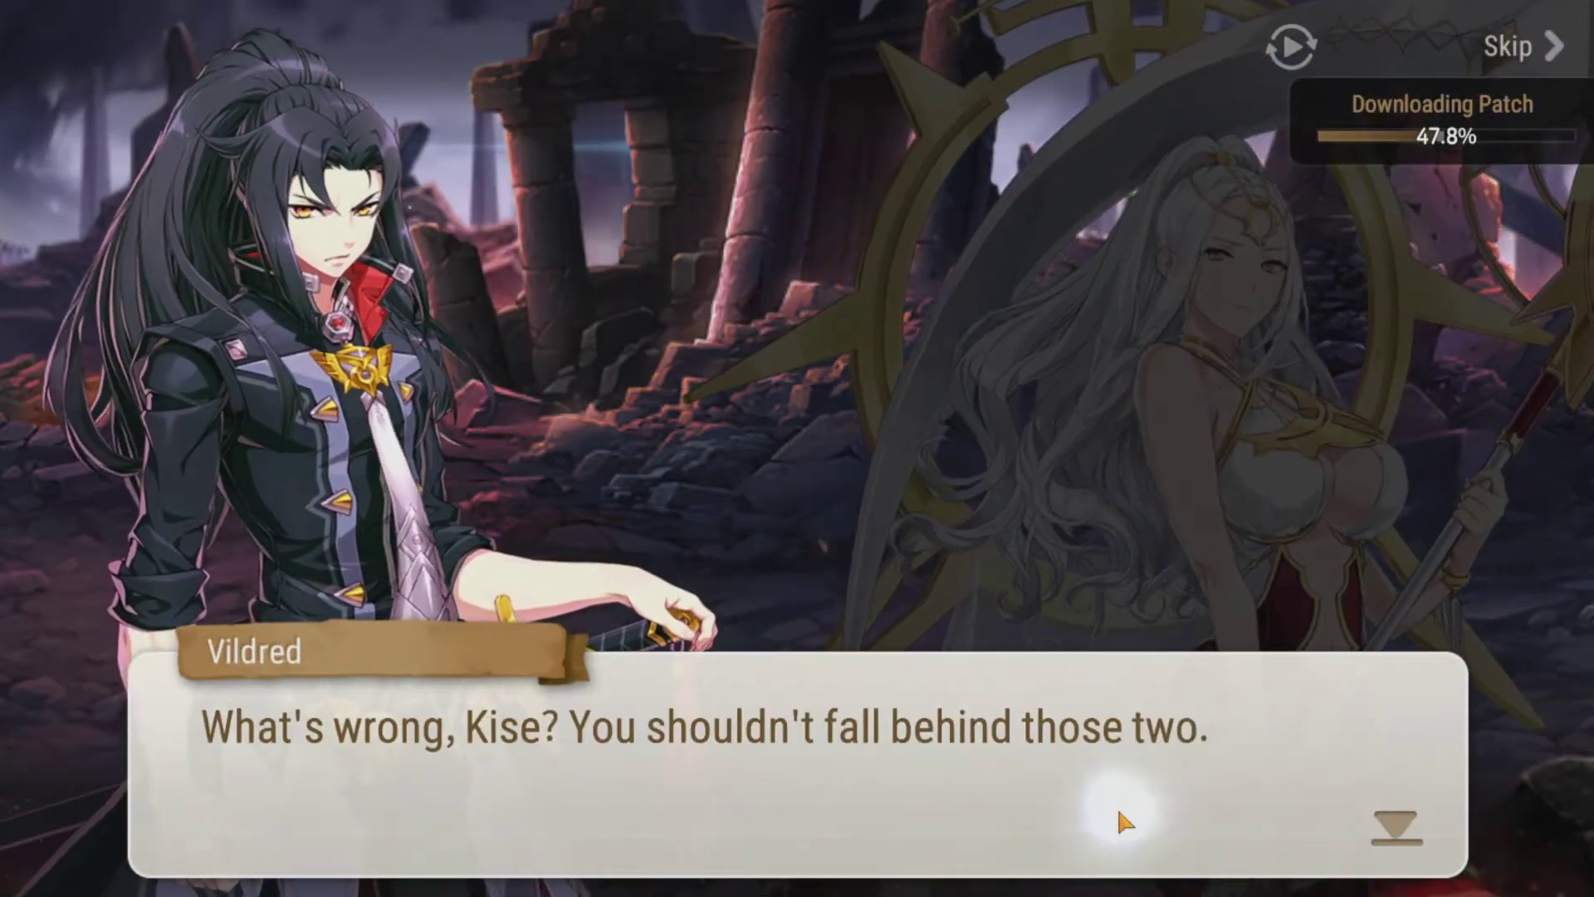
click(1119, 813)
Step: Advance through Vildred's Sanctuary Gate dialogue, including the Trust the Heir line, to start the cutscene
click(1119, 813)
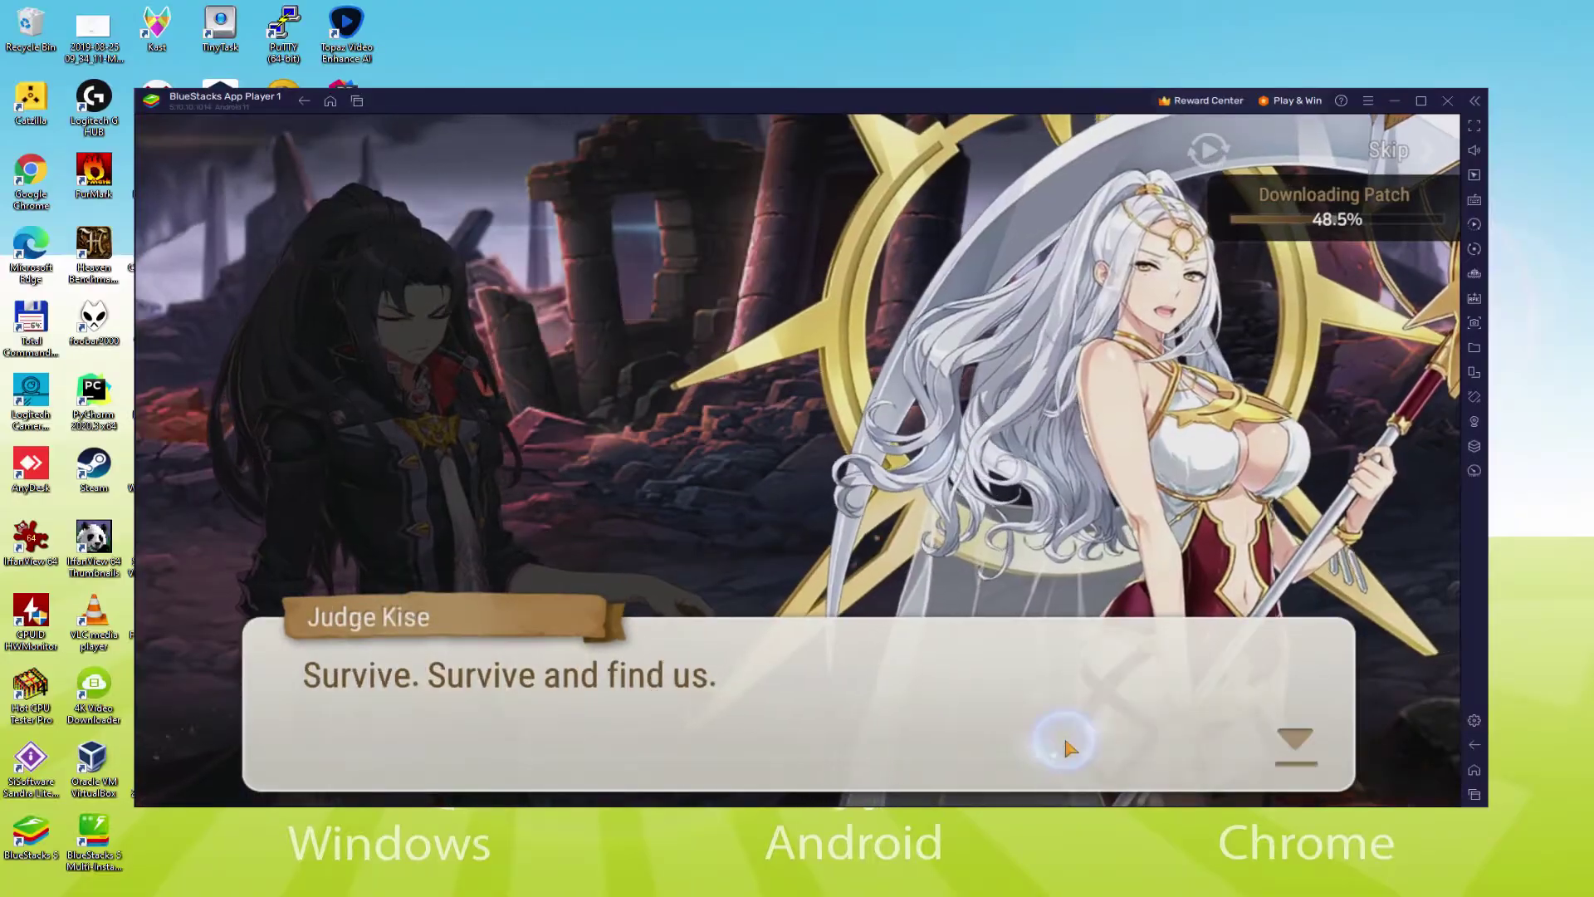
click(1119, 814)
click(1070, 749)
click(1070, 749)
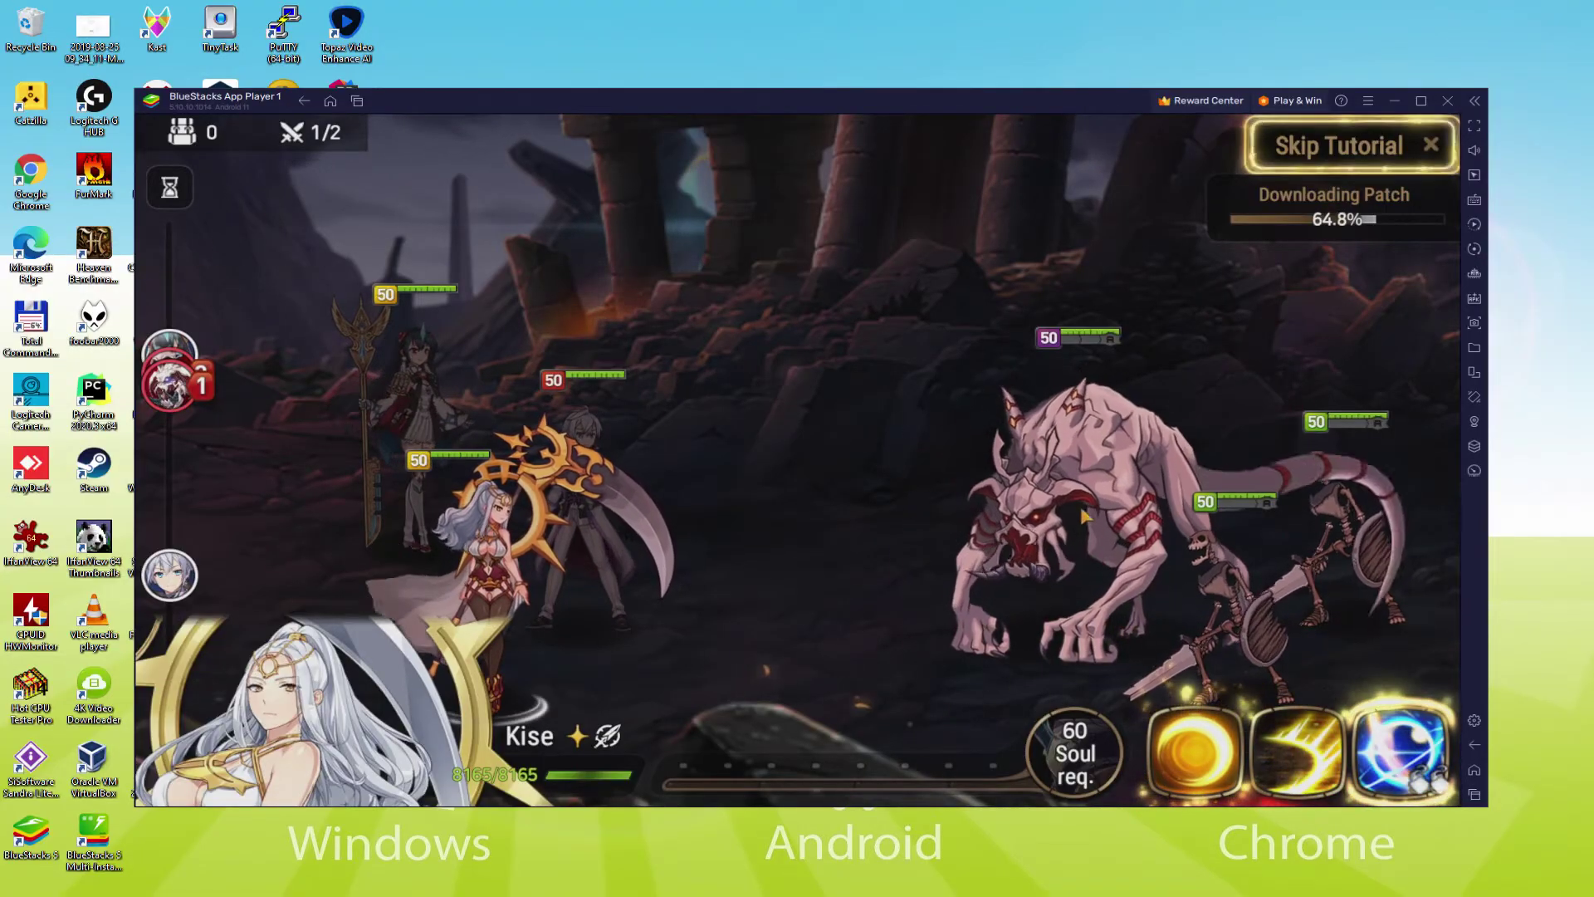
Step: Fire Kise's Wave of Light skill against the beast and skeletons
click(1149, 730)
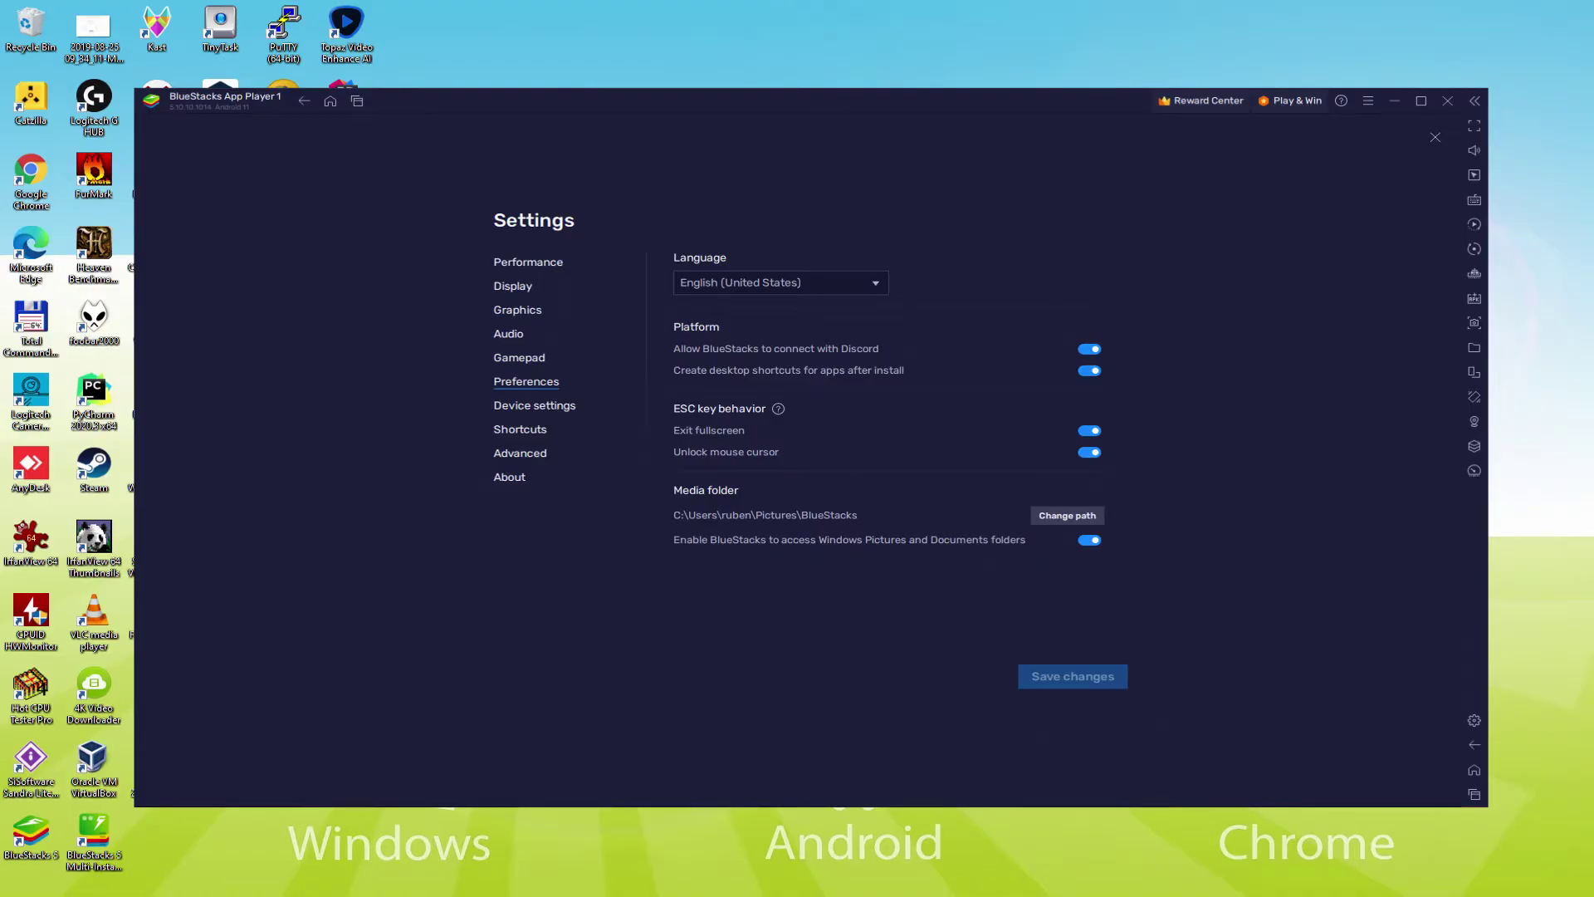
Step: Close BlueStacks Settings and return to the Epic Seven battle
key(Escape)
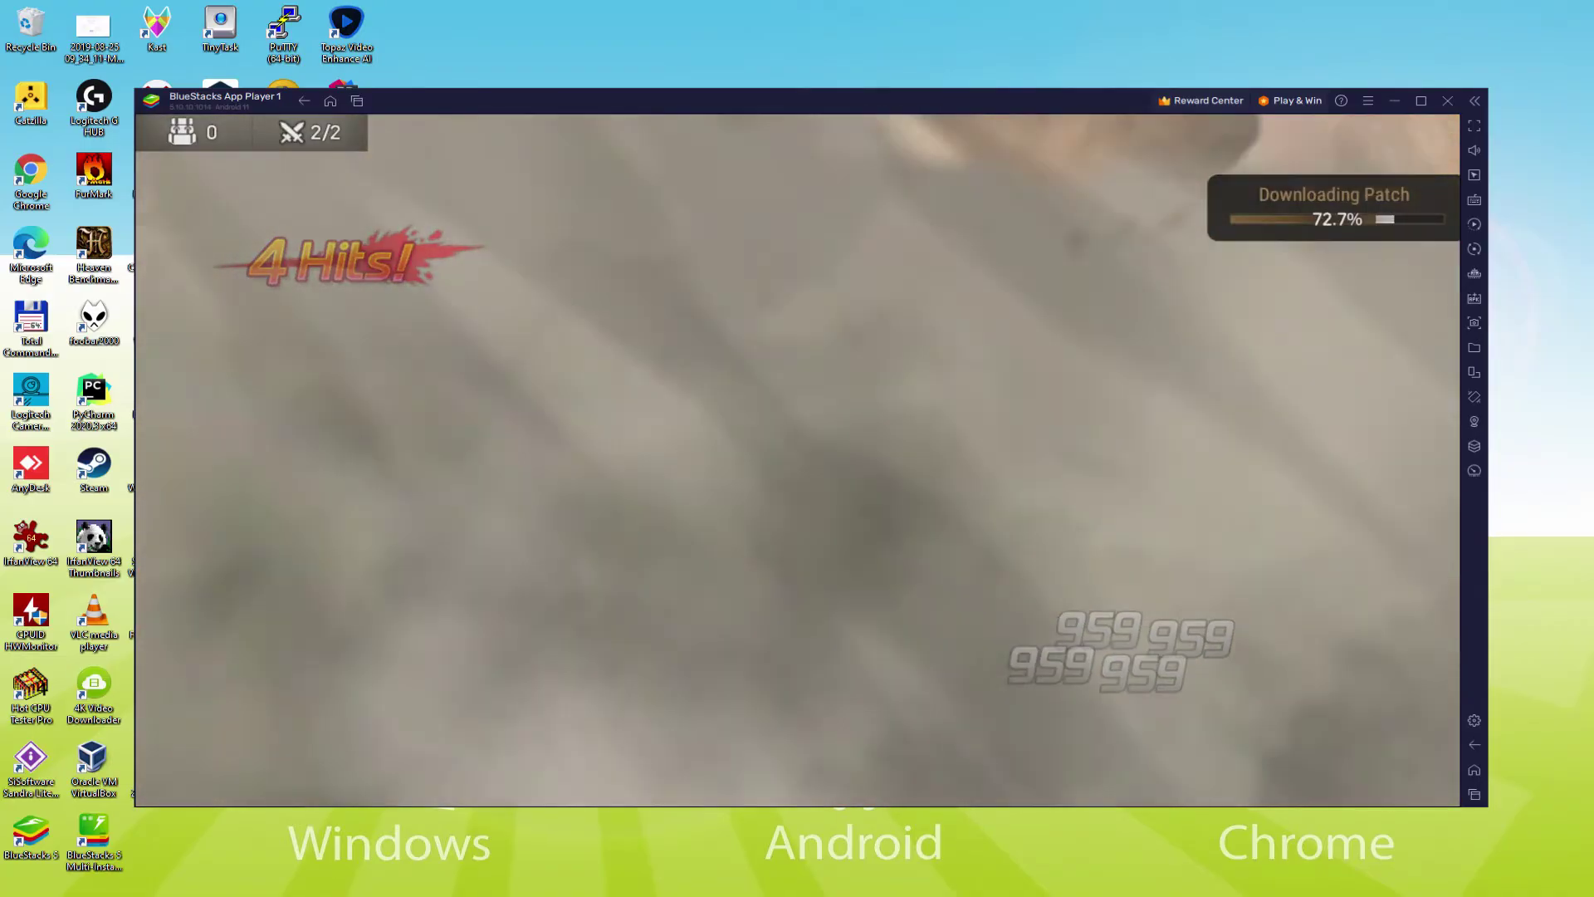